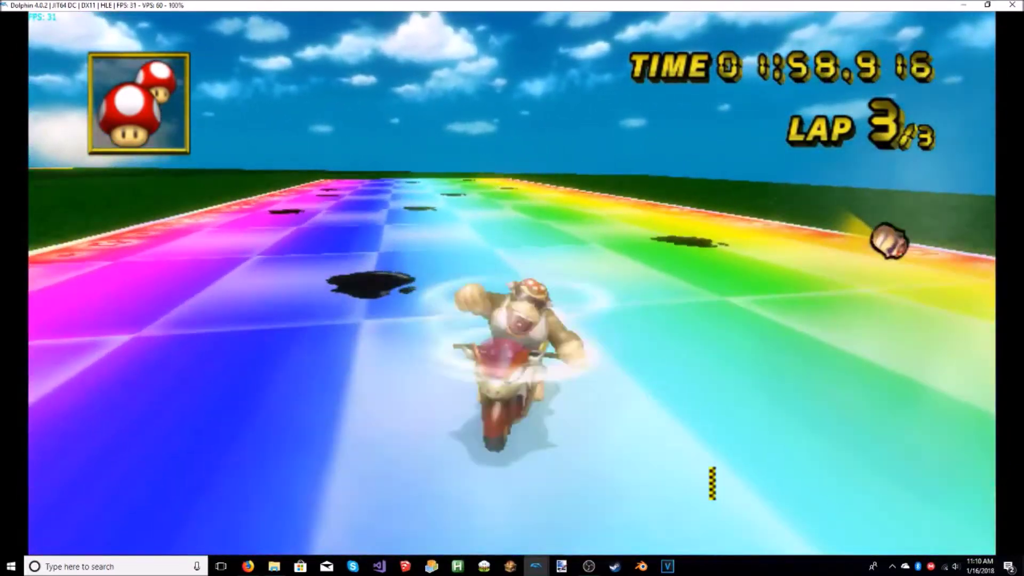
- Stop the running Mario Kart Wii emulation and confirm ending it
key(alt+Tab)
click(1002, 4)
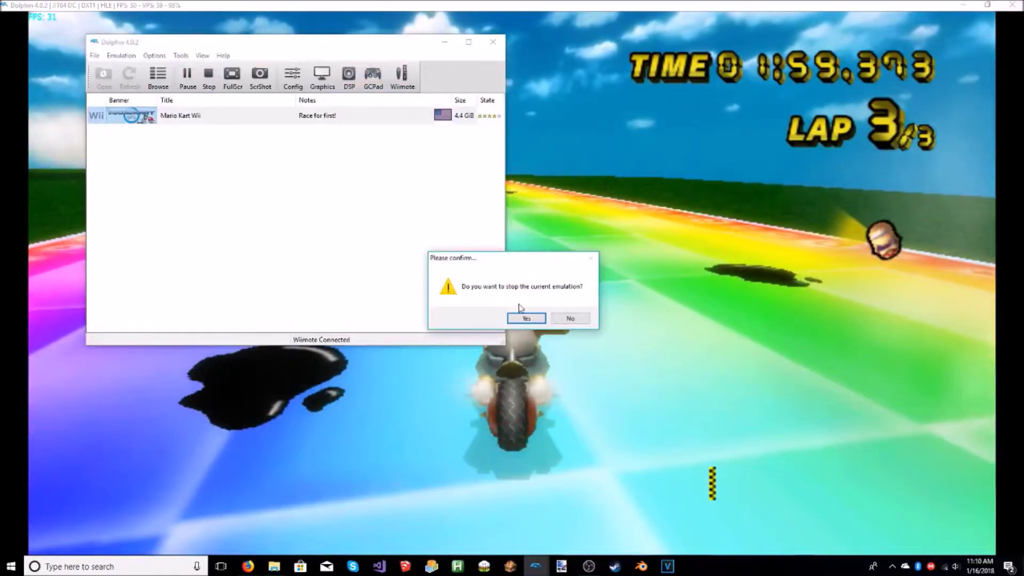
click(524, 318)
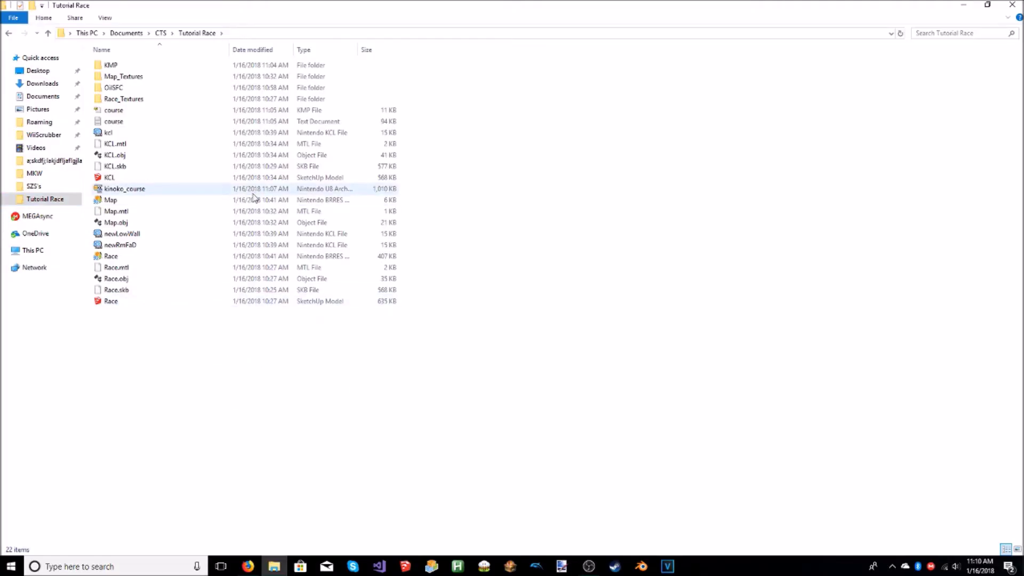
- Open the beginner_course archive from the SZS's folder in SZS Explorer
click(34, 186)
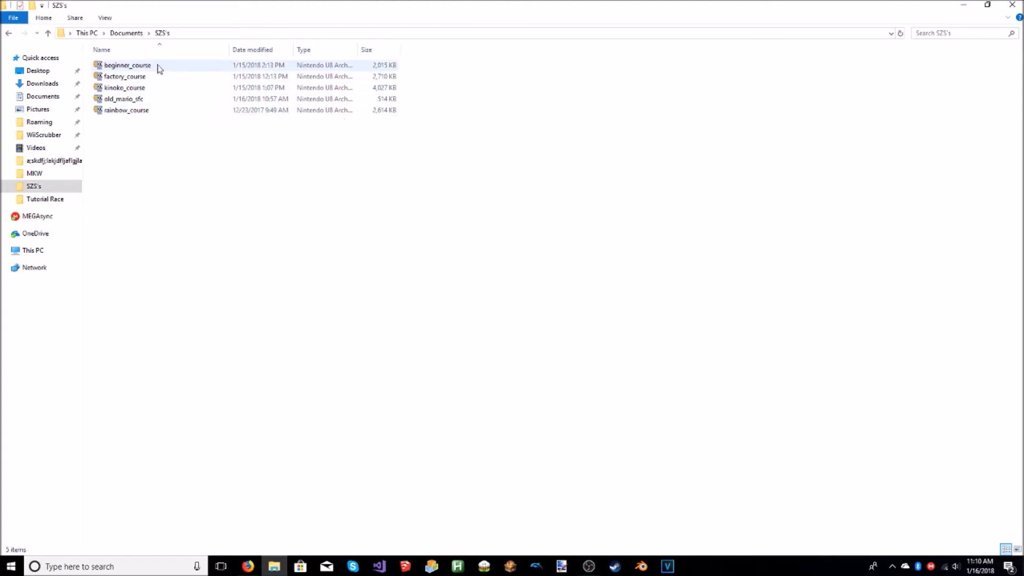
click(236, 70)
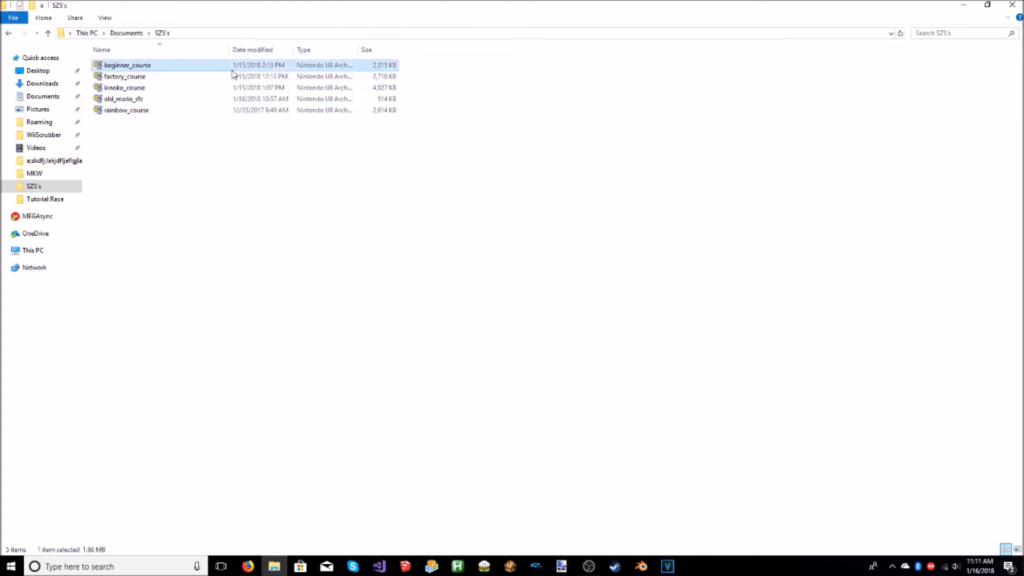
right_click(196, 68)
click(476, 186)
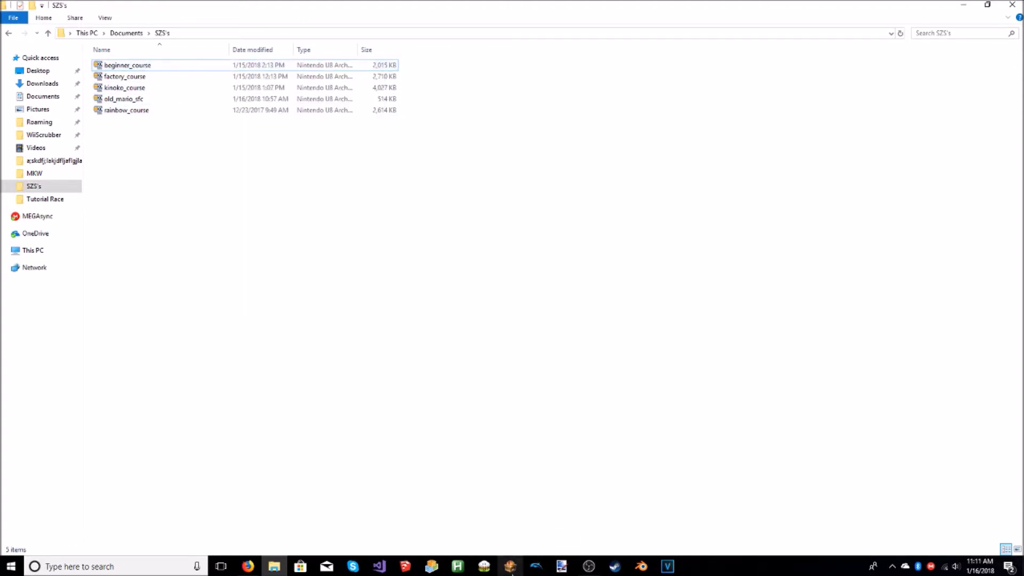
right_click(113, 65)
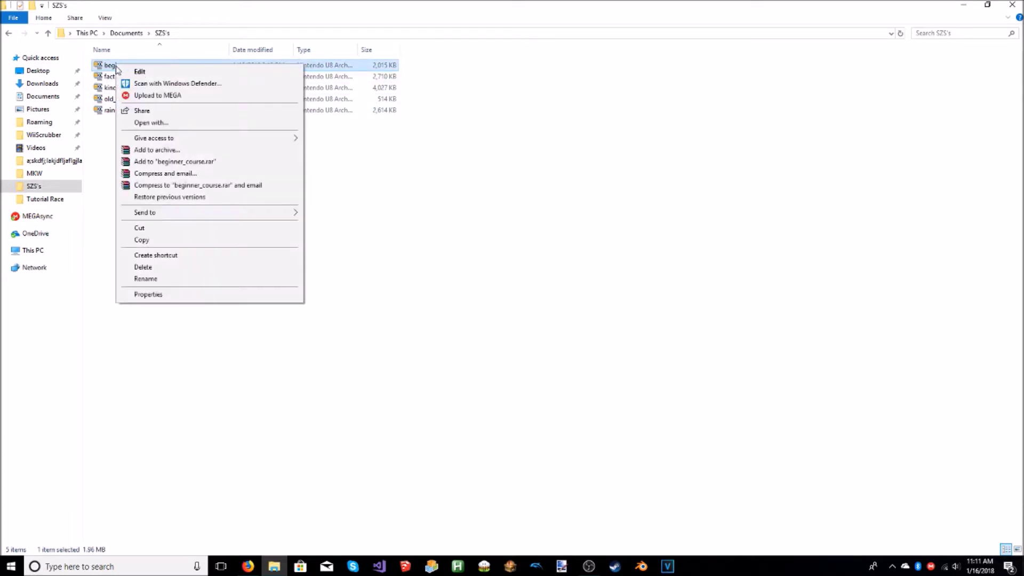
click(113, 69)
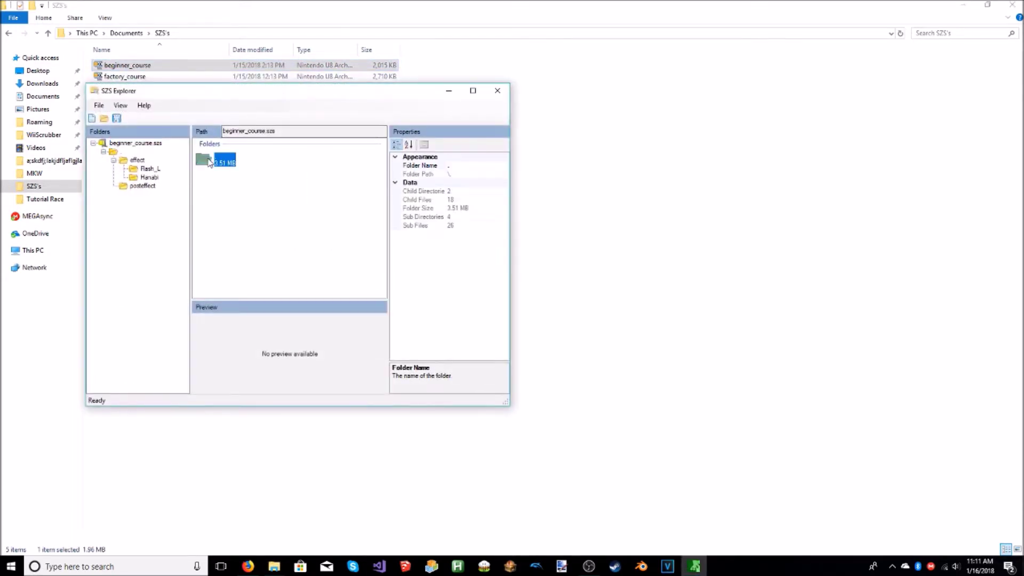
- Export course_model.brres into a new folder named Animations inside Tutorial Race, and close the archive
scroll(237, 182, down, 1)
click(231, 220)
right_click(229, 221)
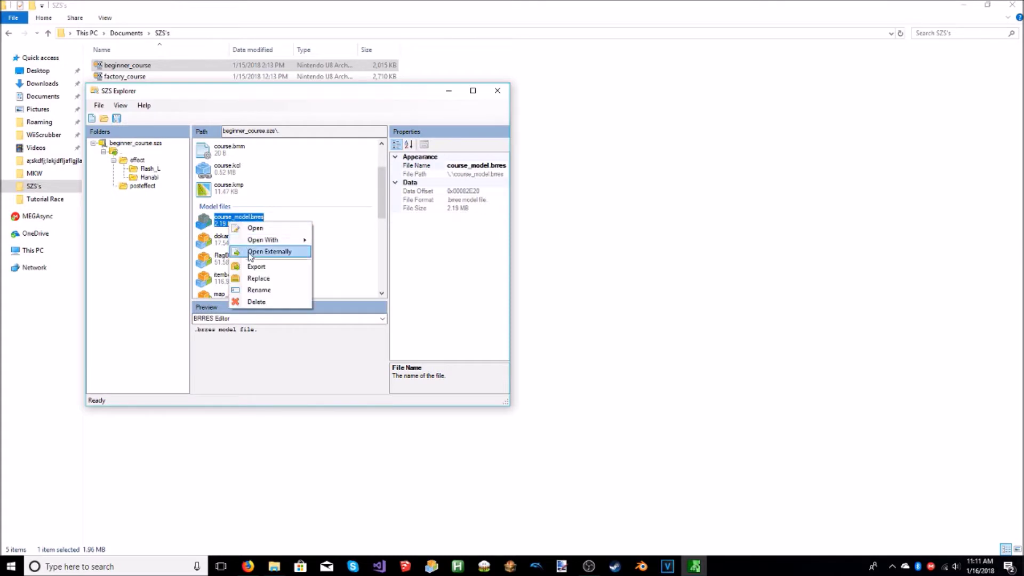
click(255, 271)
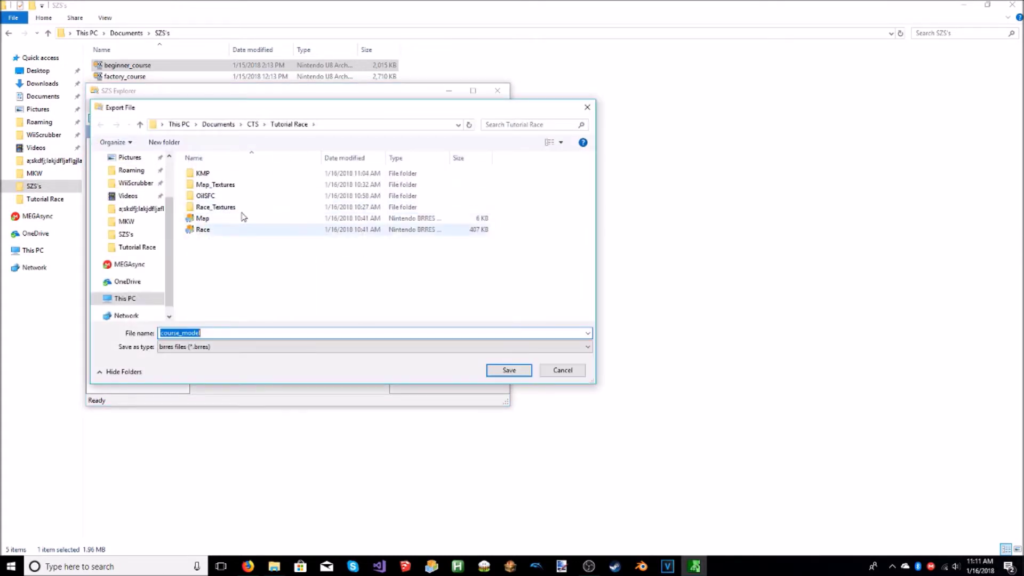
click(159, 143)
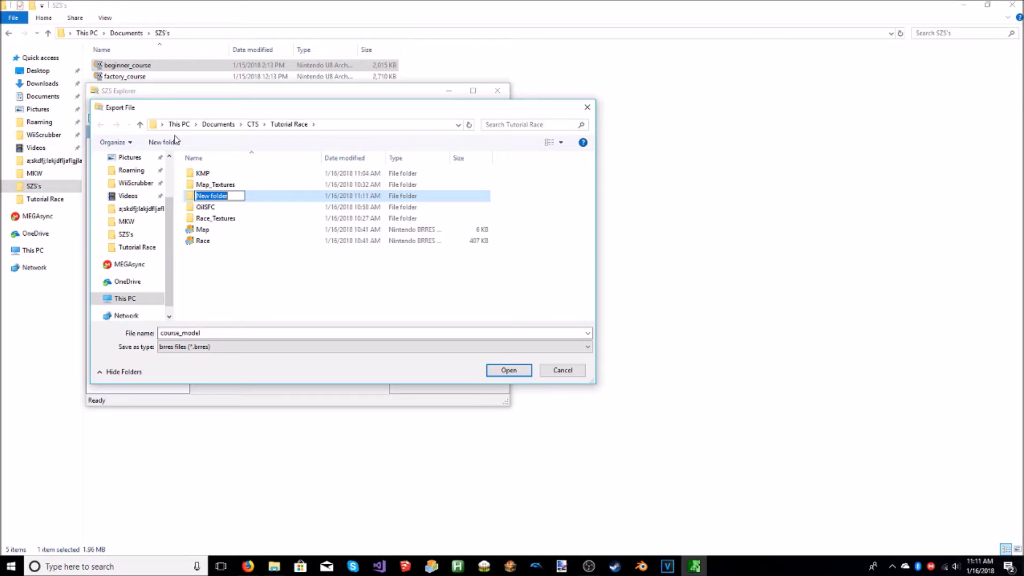
text(Animations)
key(Return)
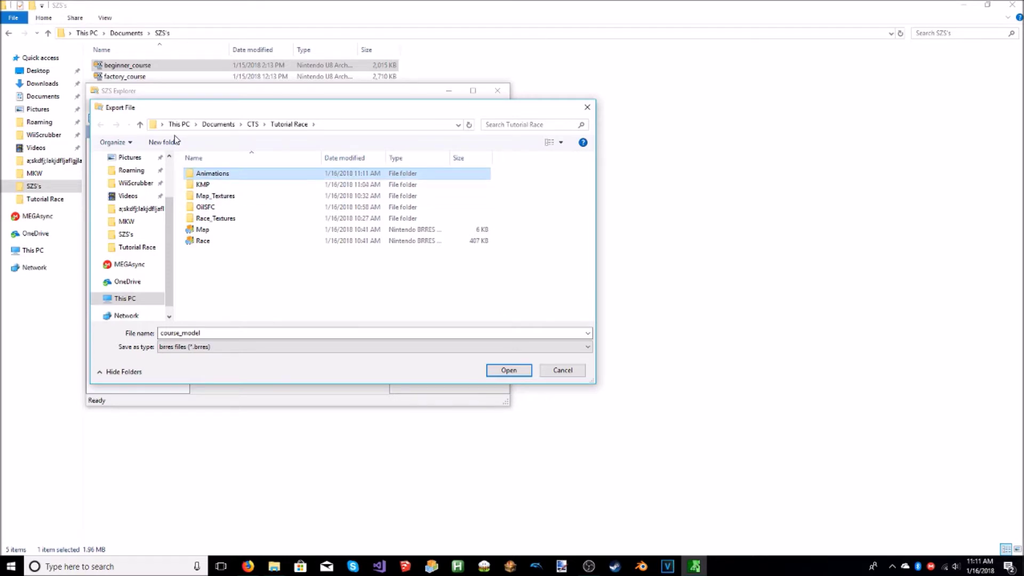
double_click(238, 172)
click(509, 371)
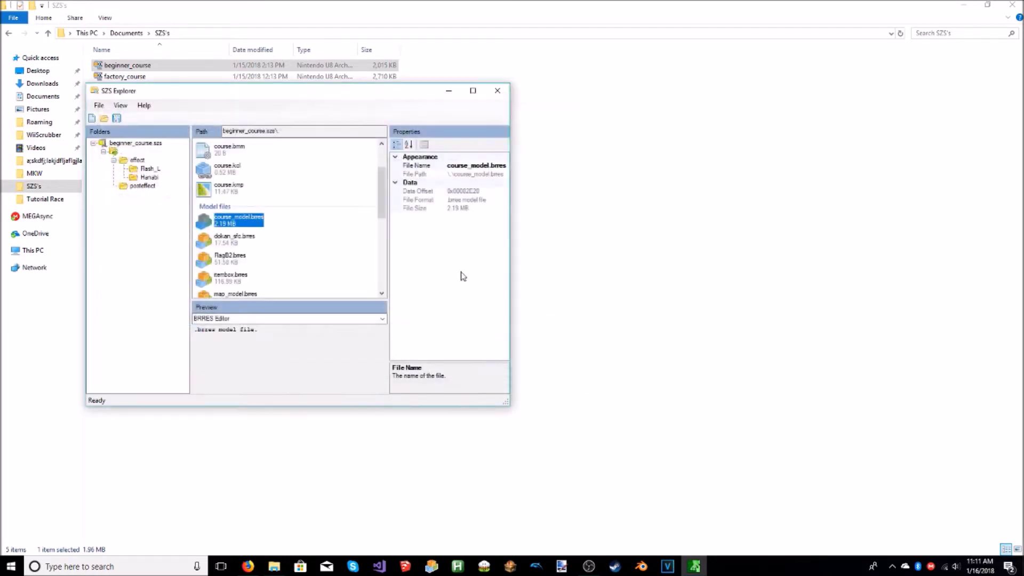
click(496, 91)
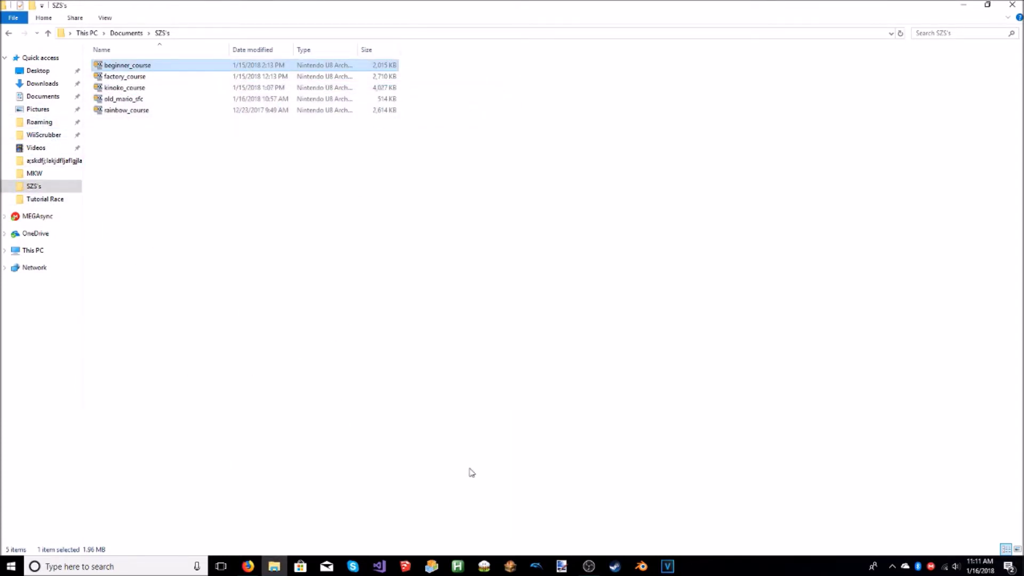
- In BrawlBox, open course_model.brres from the Animations folder of Tutorial Race
click(510, 565)
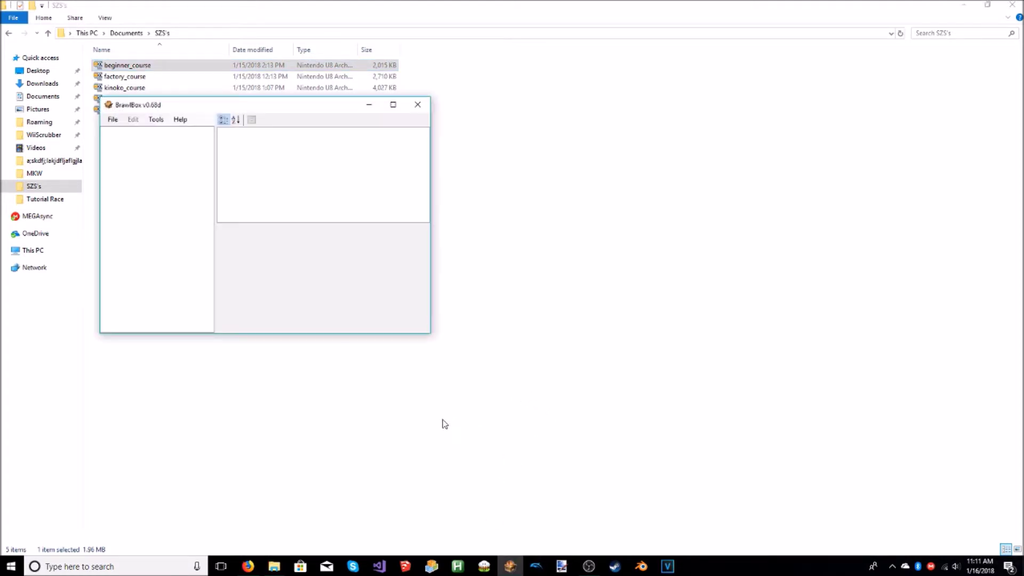
drag(428, 333, 717, 498)
click(113, 120)
click(113, 120)
click(113, 120)
click(132, 143)
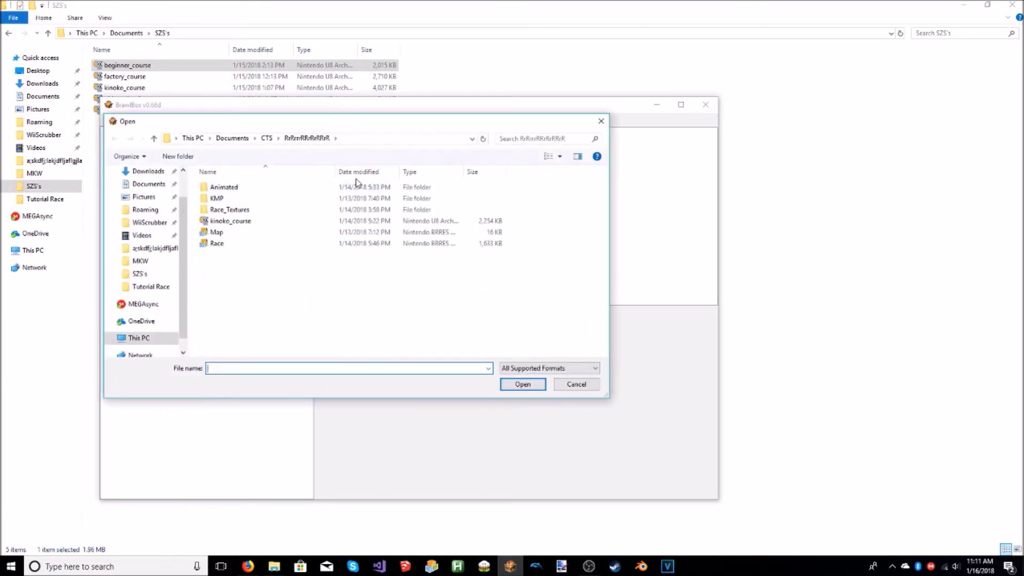
click(267, 138)
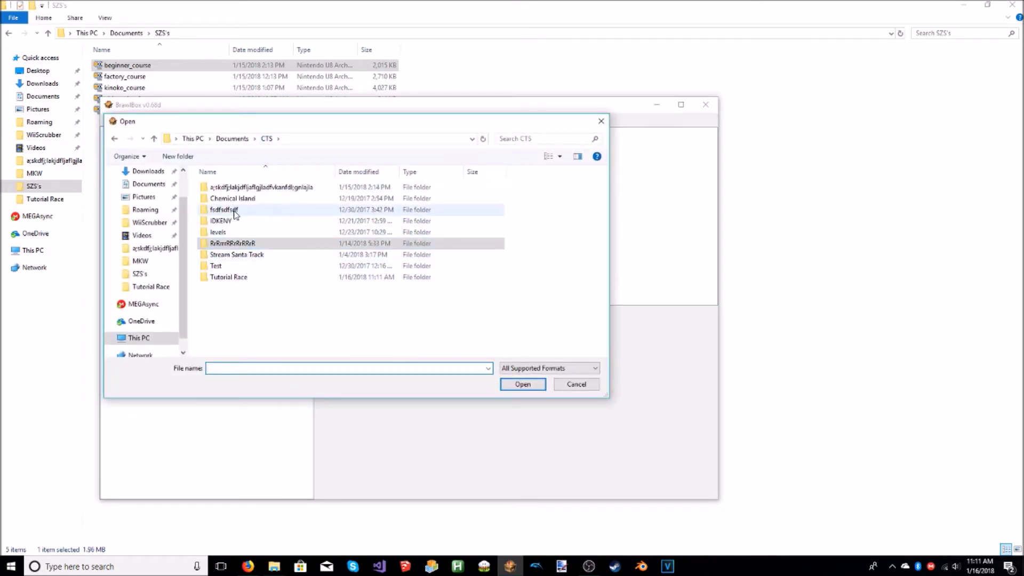
double_click(237, 278)
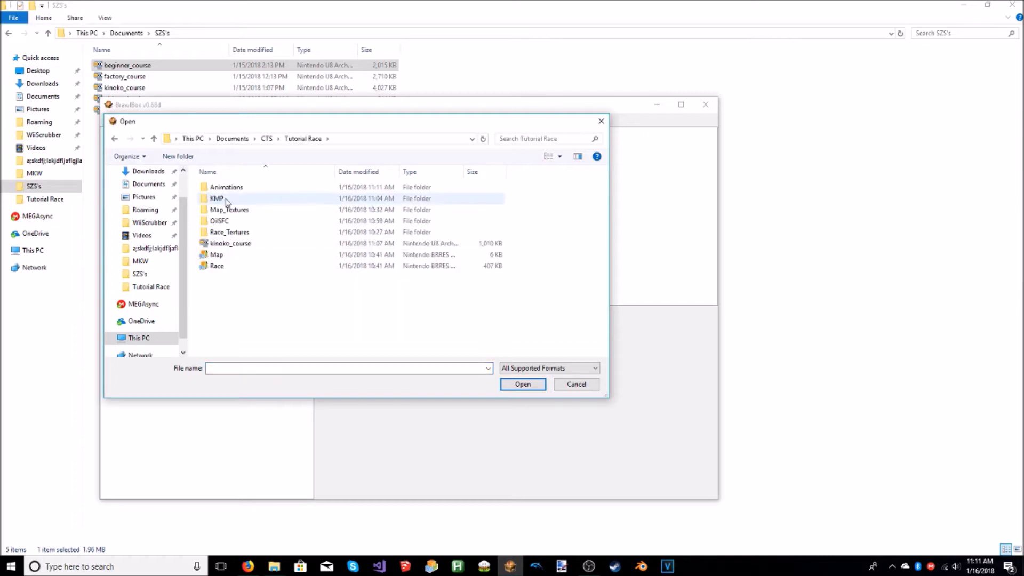
double_click(229, 188)
click(232, 189)
double_click(230, 191)
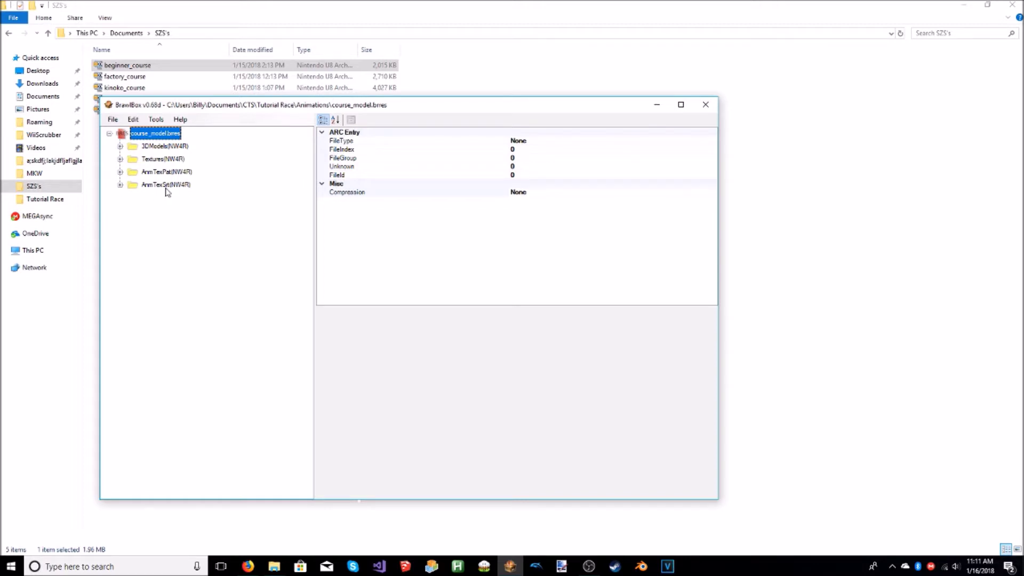
- Export the course texture animation from AnmTexSrt(NW4R) as an .srt0 file named course in the Animations folder
click(120, 184)
click(130, 198)
click(131, 198)
click(131, 199)
click(141, 211)
click(141, 210)
click(131, 199)
right_click(155, 197)
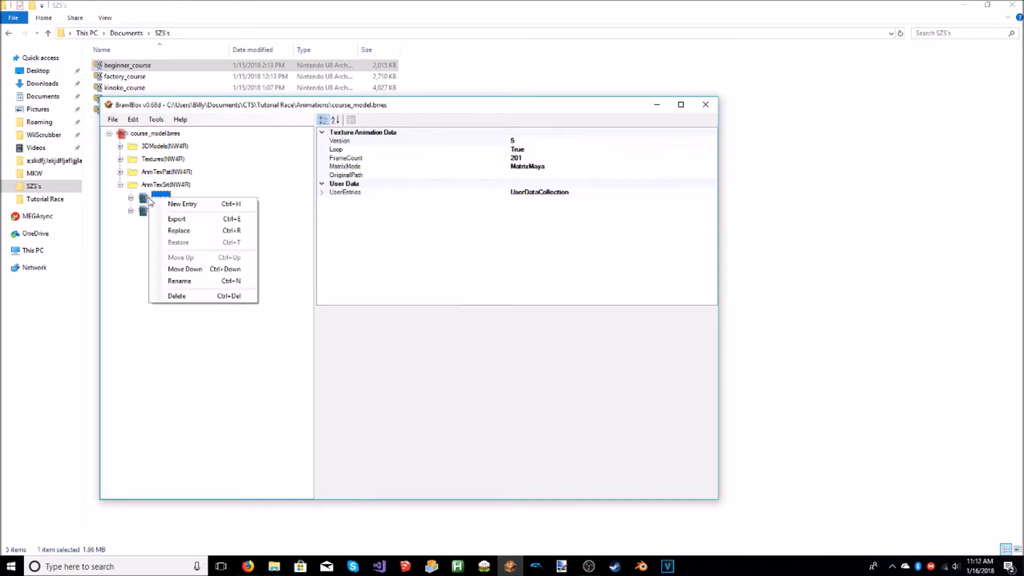
click(187, 221)
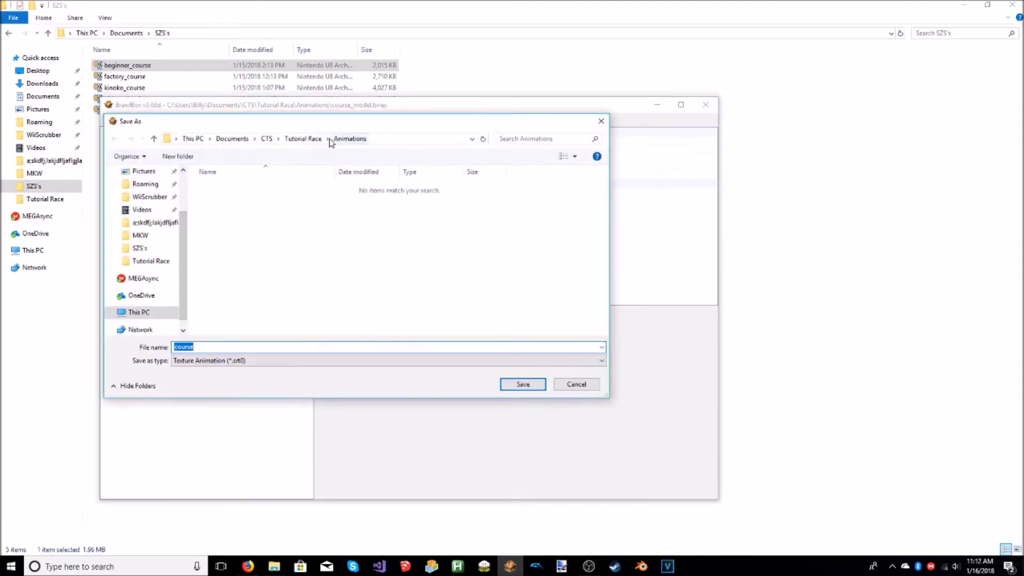
click(522, 384)
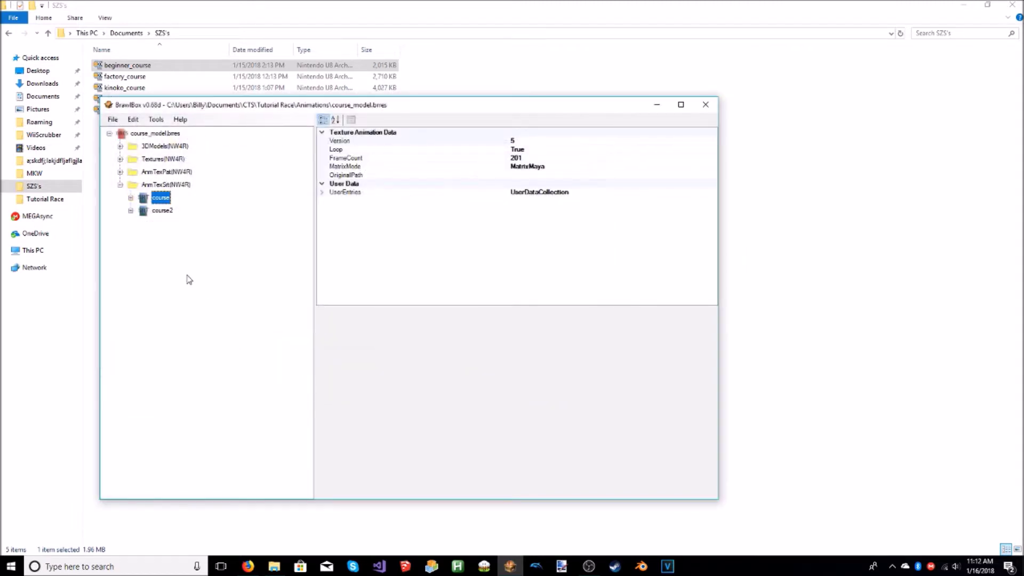
- Preview the ef_arrowBumpS, ef_arrowGradS and ef_rainbowRed2 textures in Textures(NW4R)
click(121, 185)
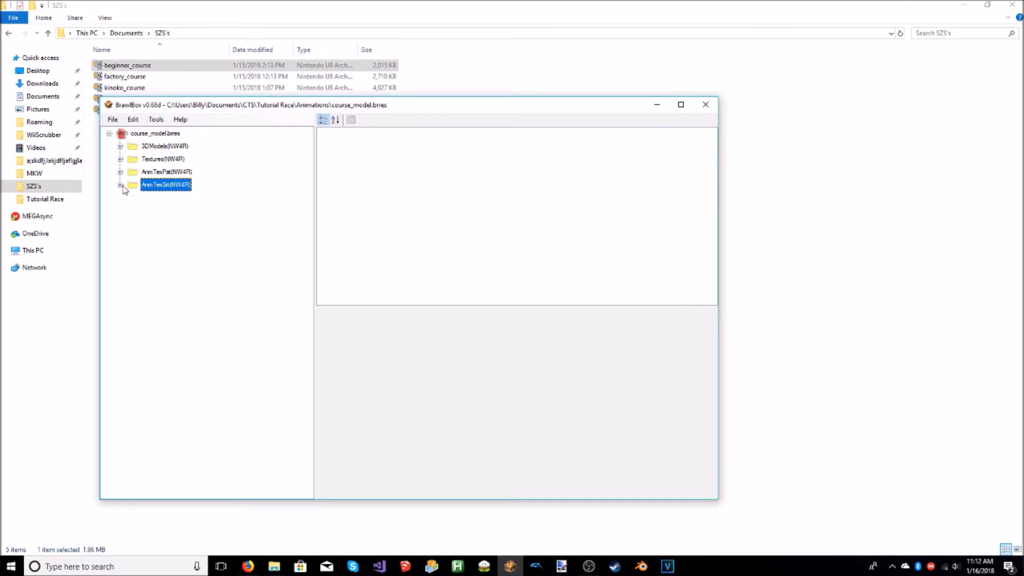
click(121, 159)
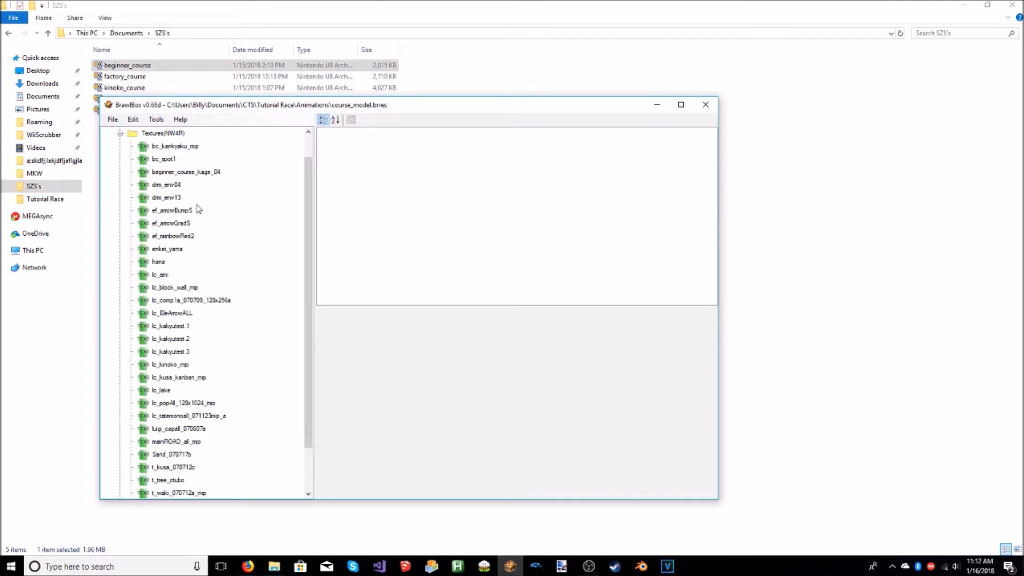
scroll(198, 218, down, 2)
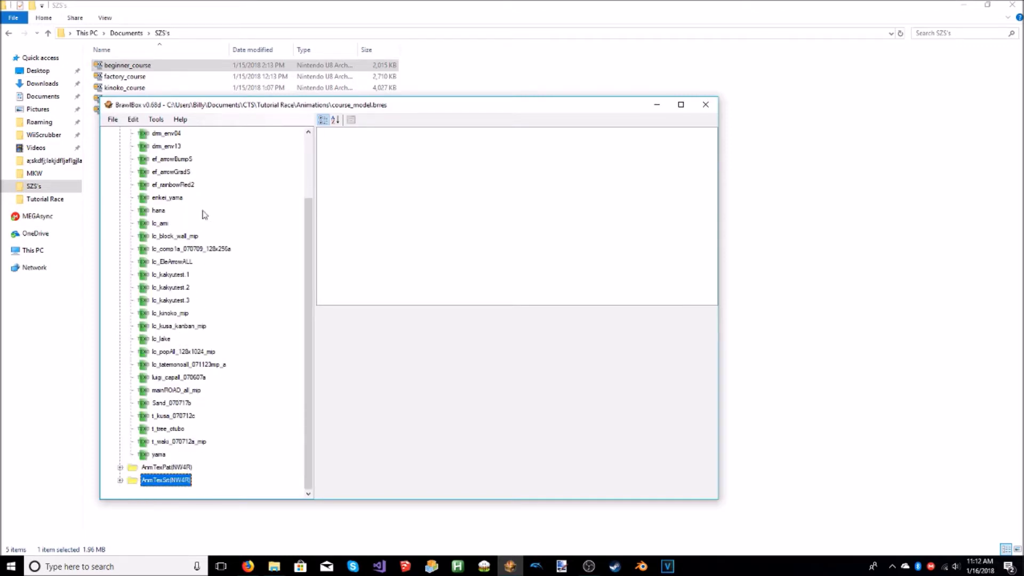
scroll(196, 213, up, 1)
click(176, 199)
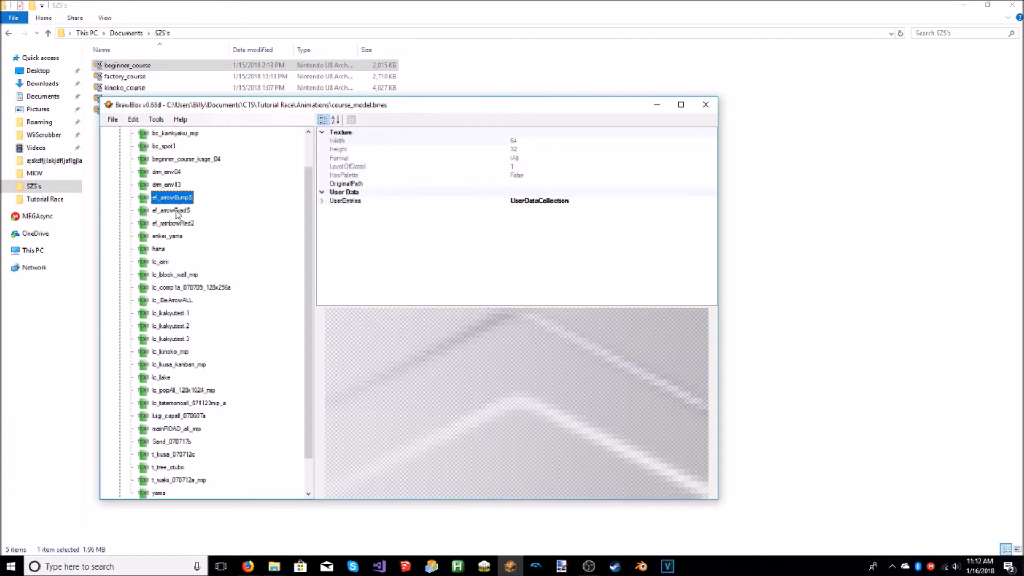
click(177, 212)
click(183, 224)
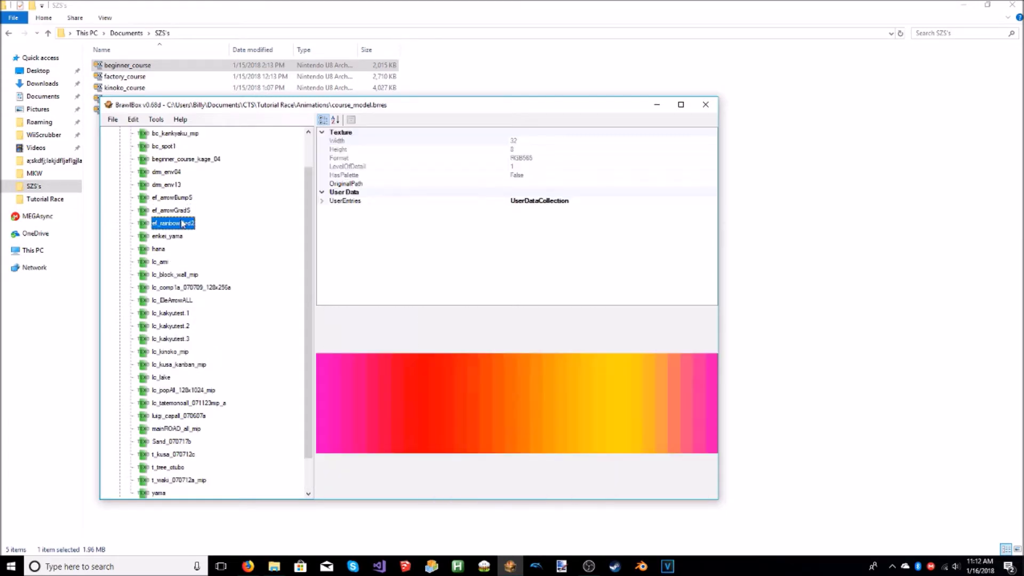
- Export the ef_arrowBumpS texture to the Animations folder as a TEX0 Raw Texture
click(181, 202)
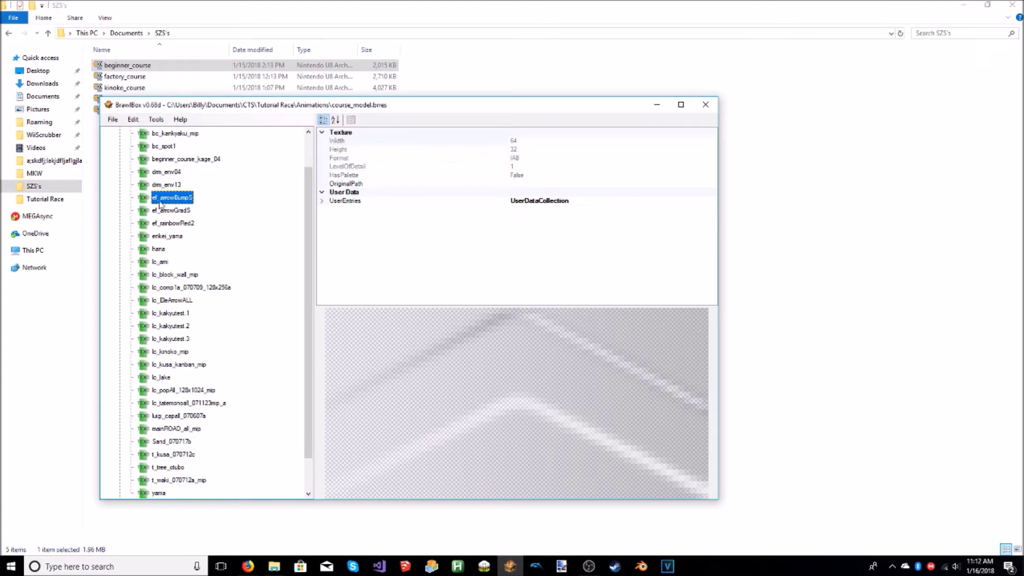
right_click(172, 198)
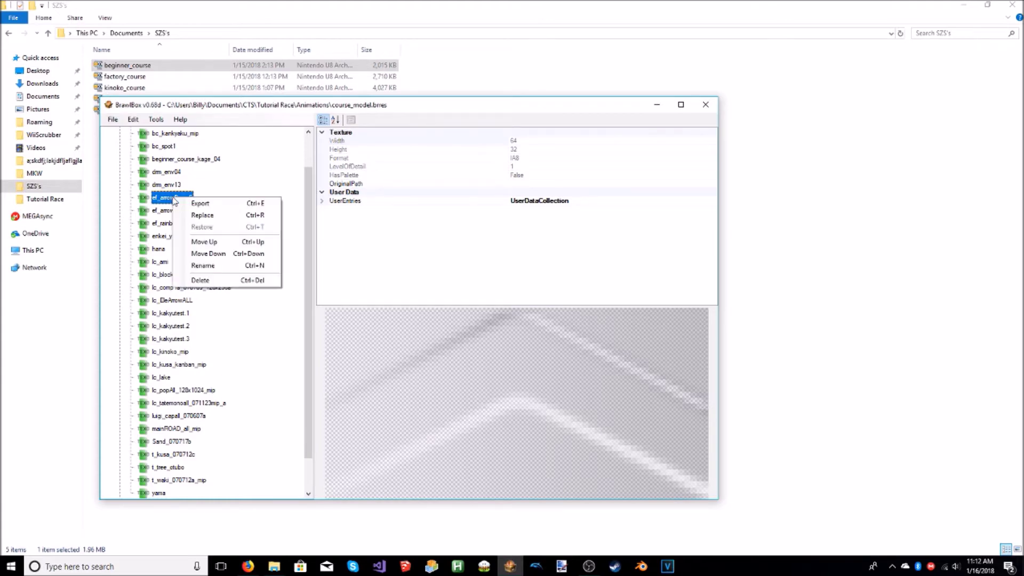
click(200, 204)
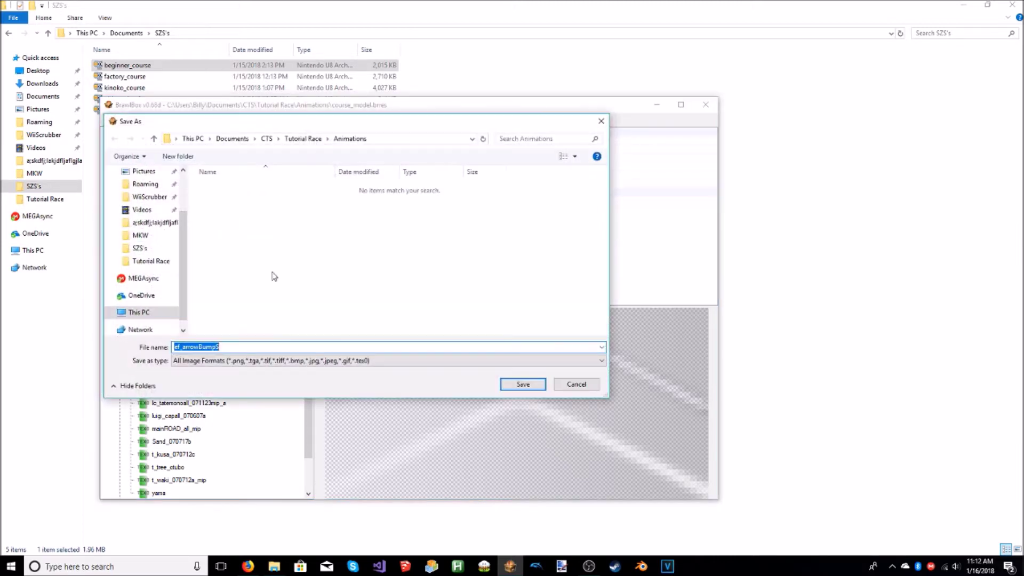
click(259, 361)
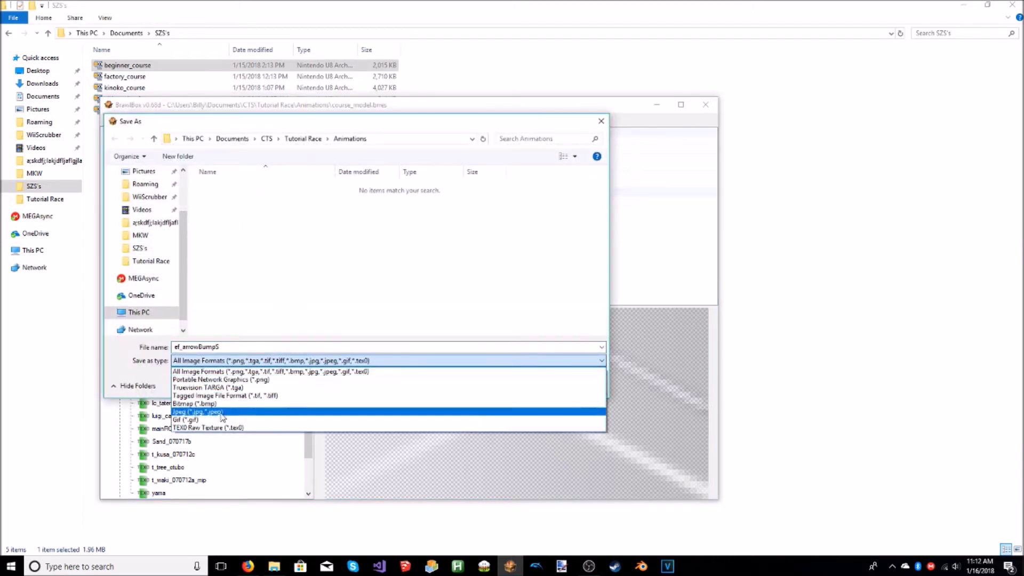
click(224, 416)
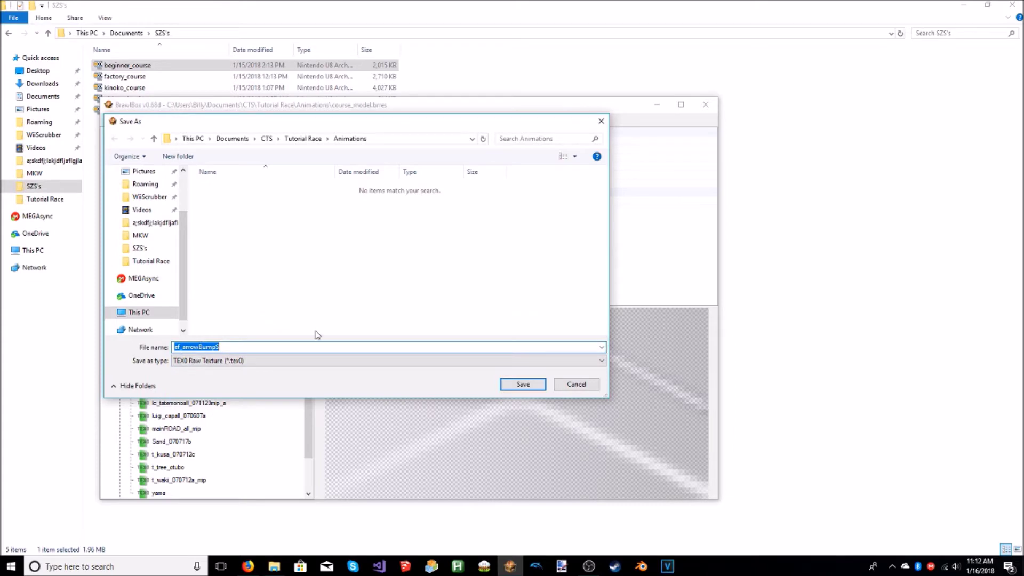
click(259, 347)
click(514, 383)
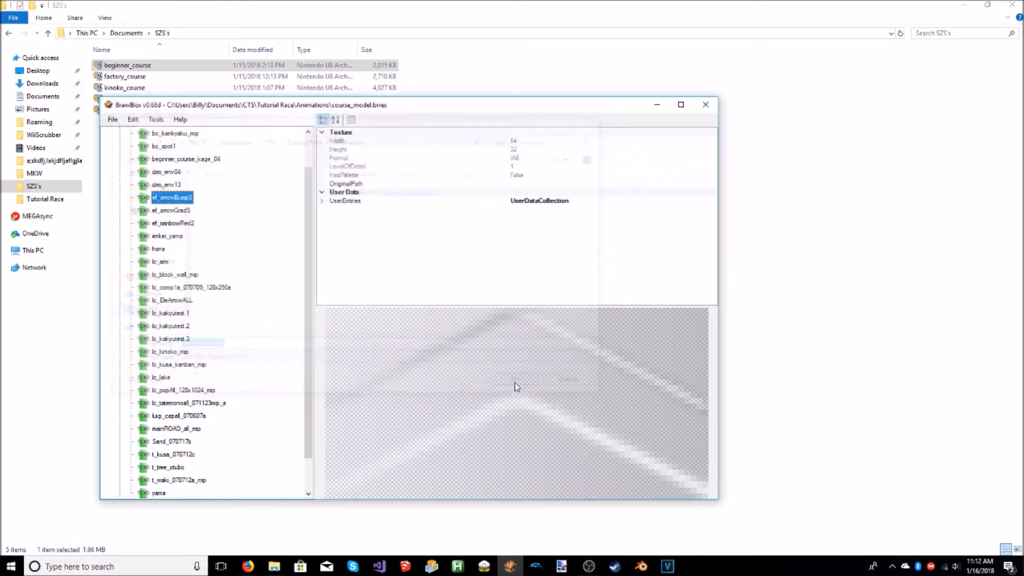
- Export the ef_arrowGradS texture to the Animations folder as a TEX0 Raw Texture
right_click(175, 211)
click(235, 217)
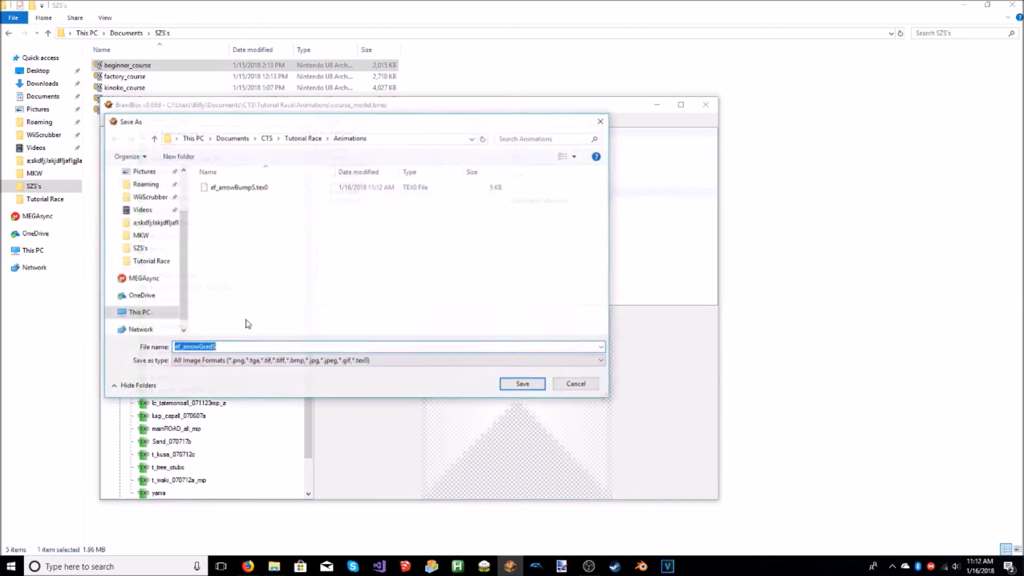
click(251, 361)
click(213, 427)
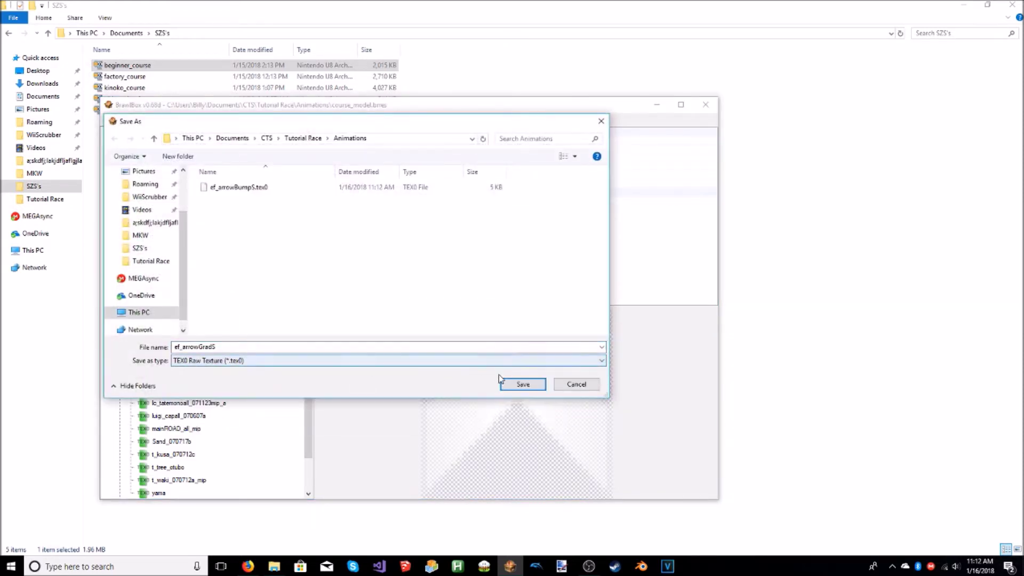
click(523, 384)
- Export the ef_rainbowRed2 texture to the Animations folder as a TEX0 Raw Texture
right_click(163, 223)
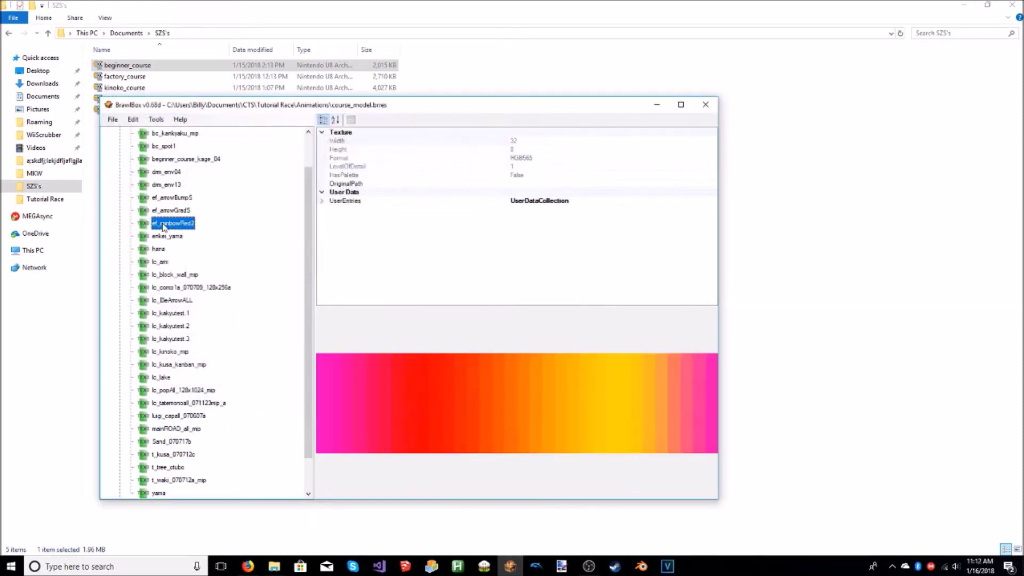
click(197, 231)
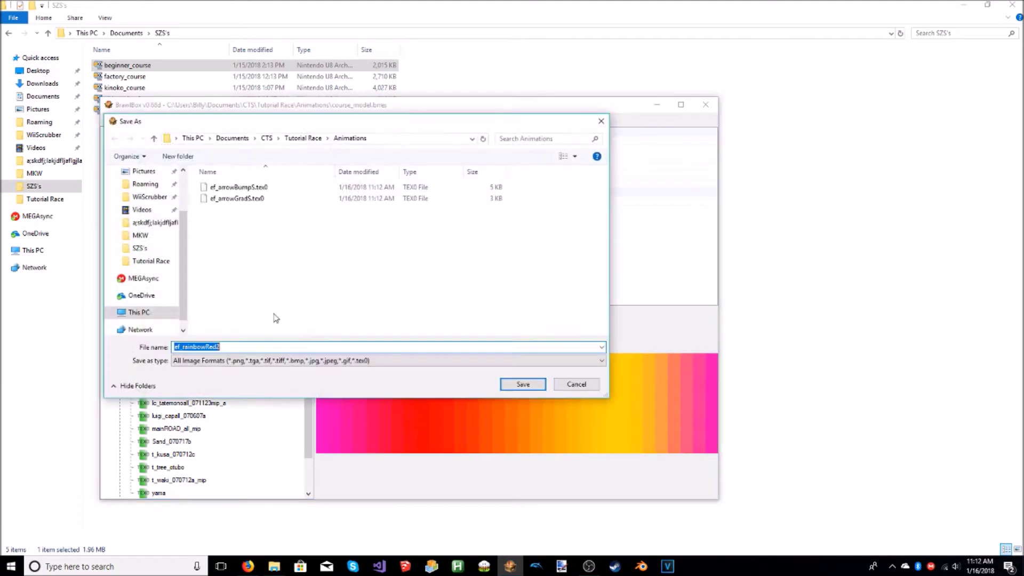
click(312, 367)
click(190, 427)
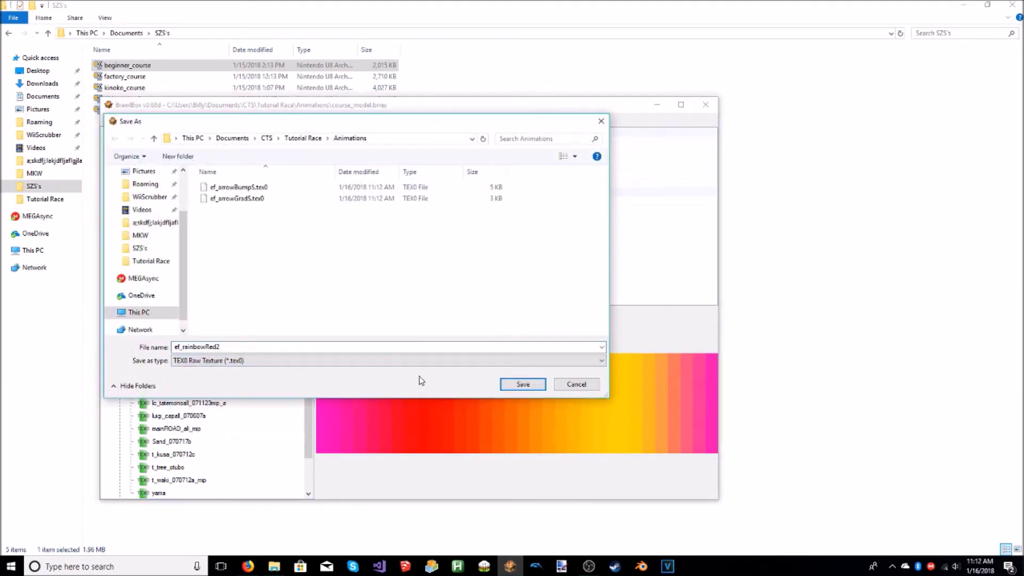
click(522, 384)
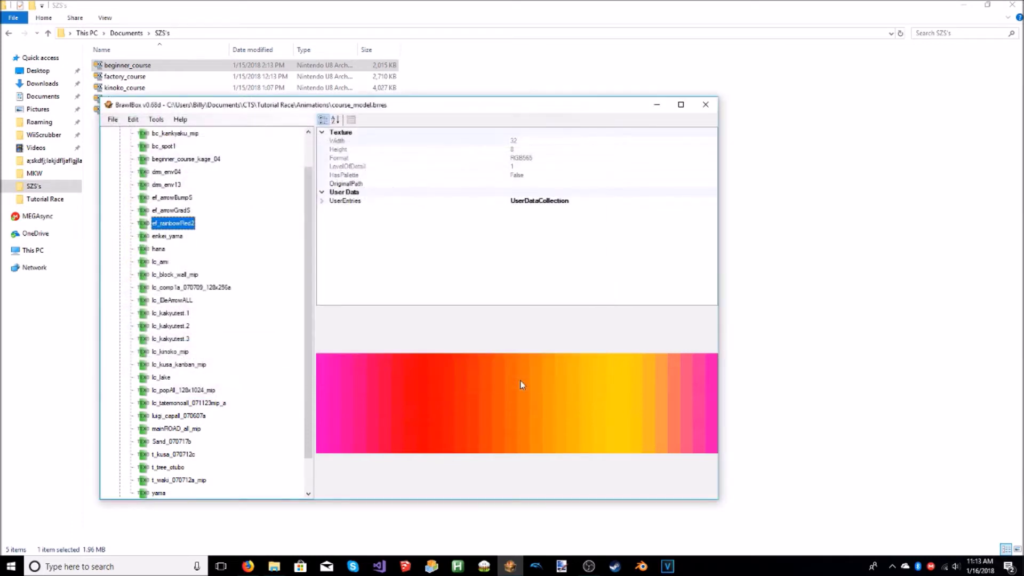
- Export the ef_dushBoard material of the course 3D model to the Animations folder as a raw data file
scroll(258, 320, up, 1)
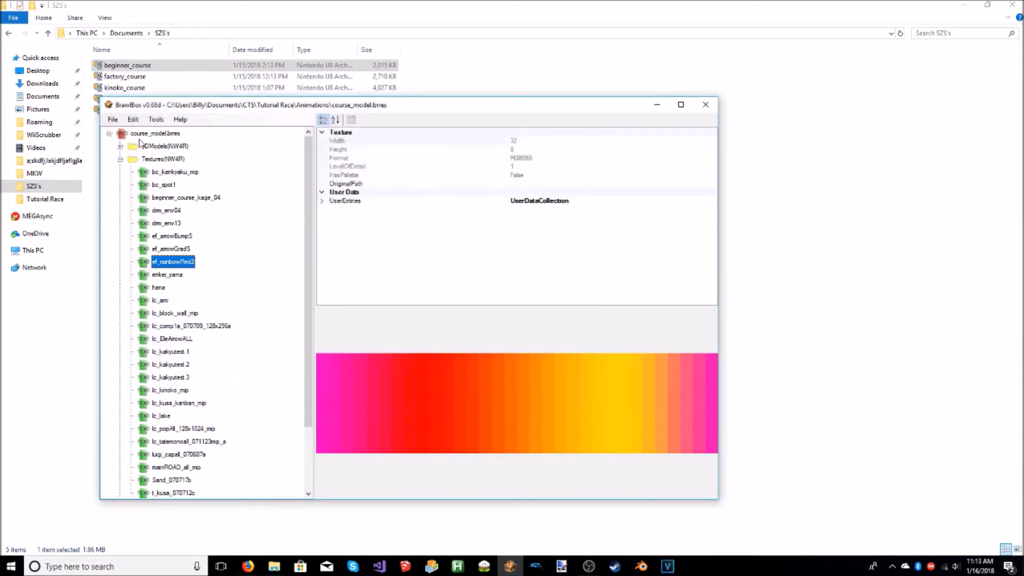
click(120, 160)
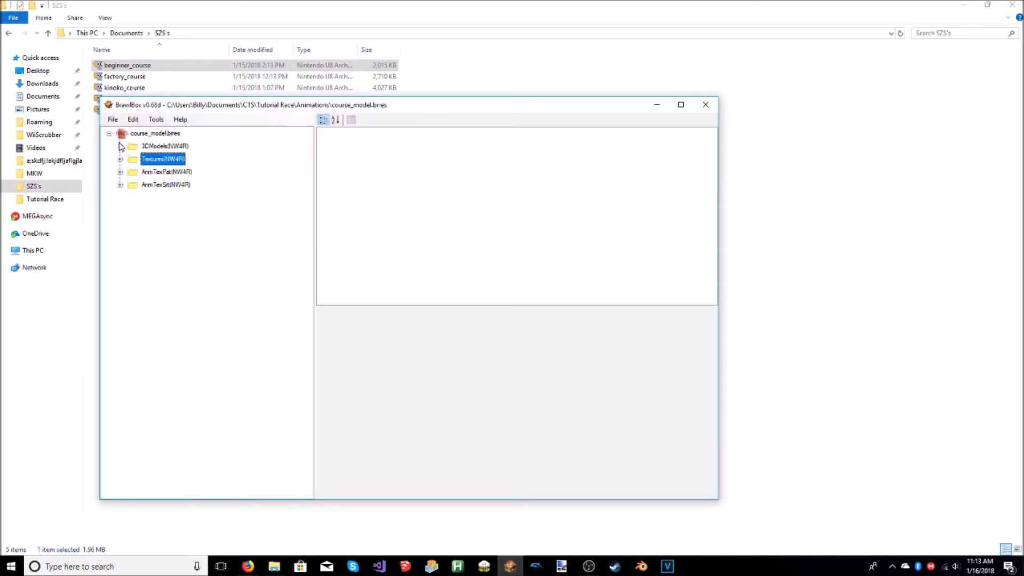
click(121, 146)
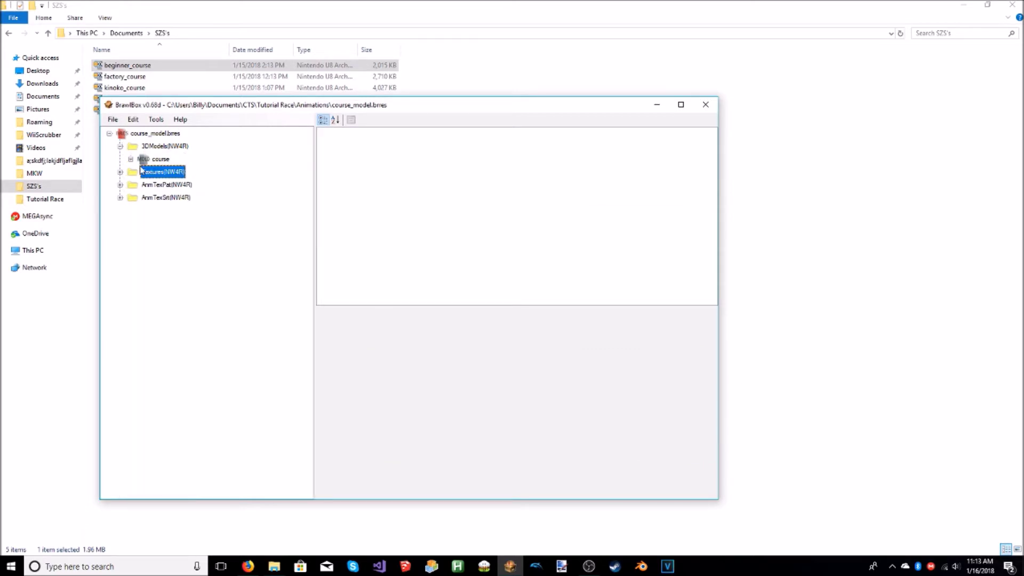
click(130, 159)
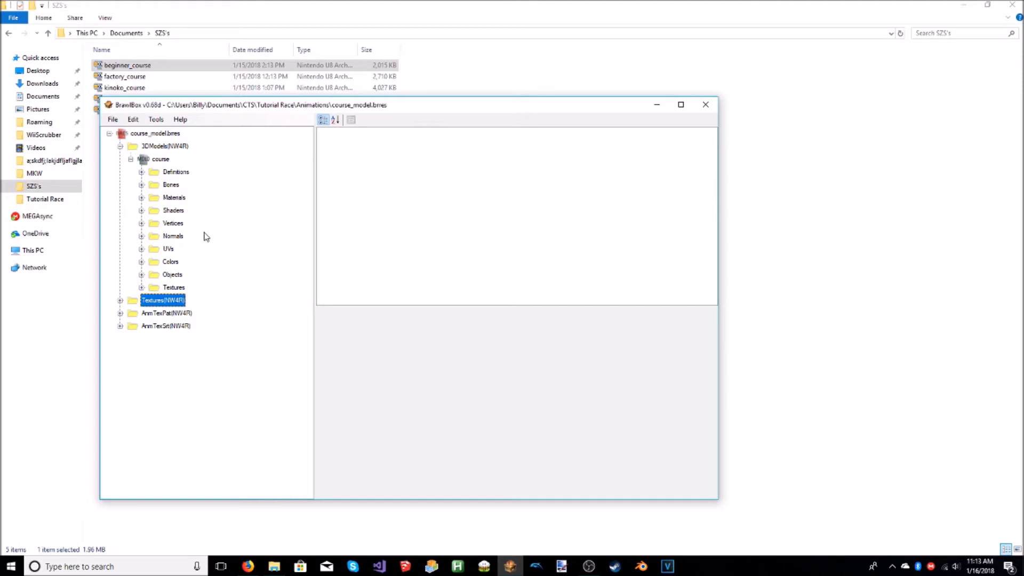
click(141, 198)
scroll(184, 219, down, 1)
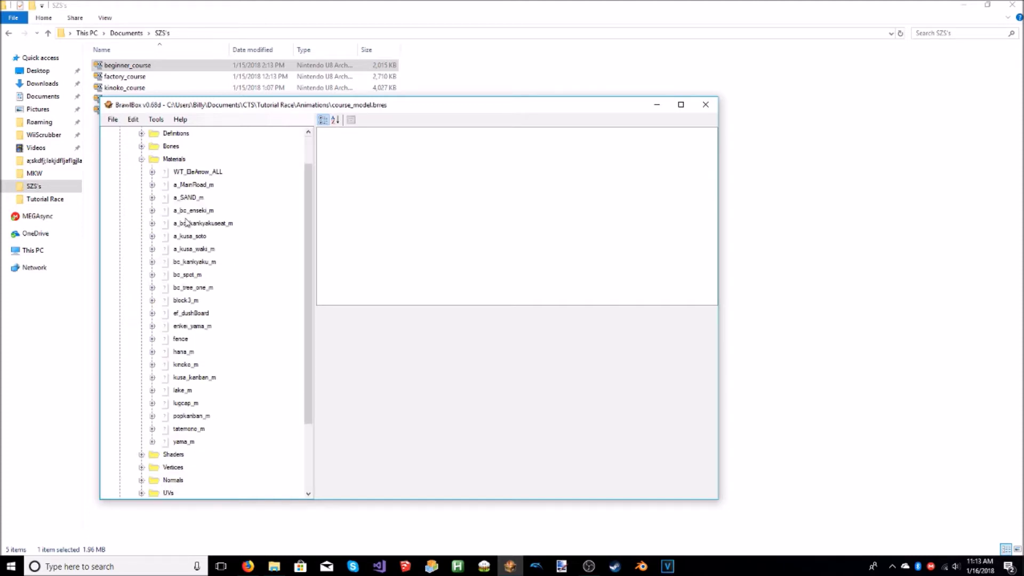
click(152, 314)
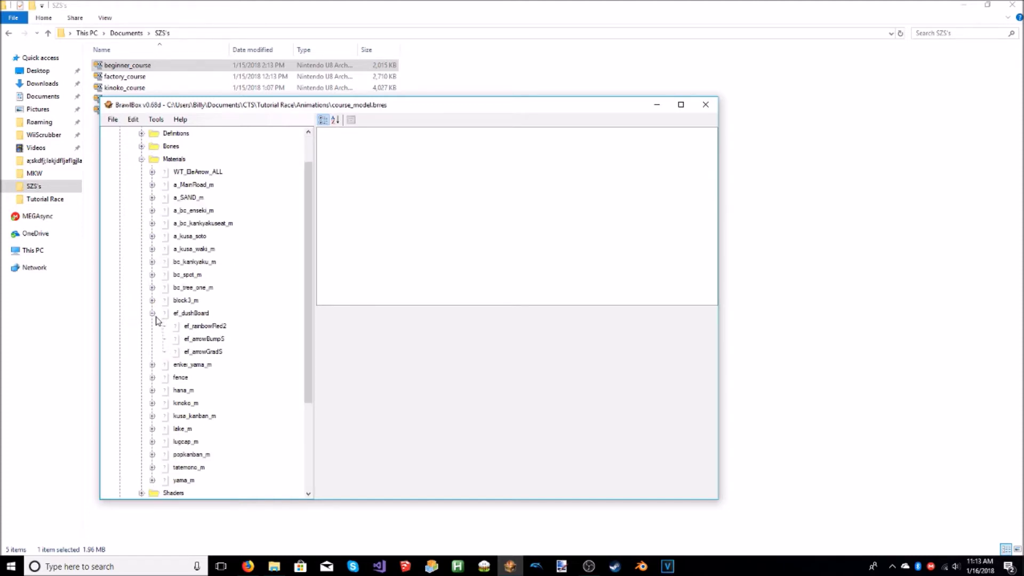
right_click(186, 315)
click(209, 323)
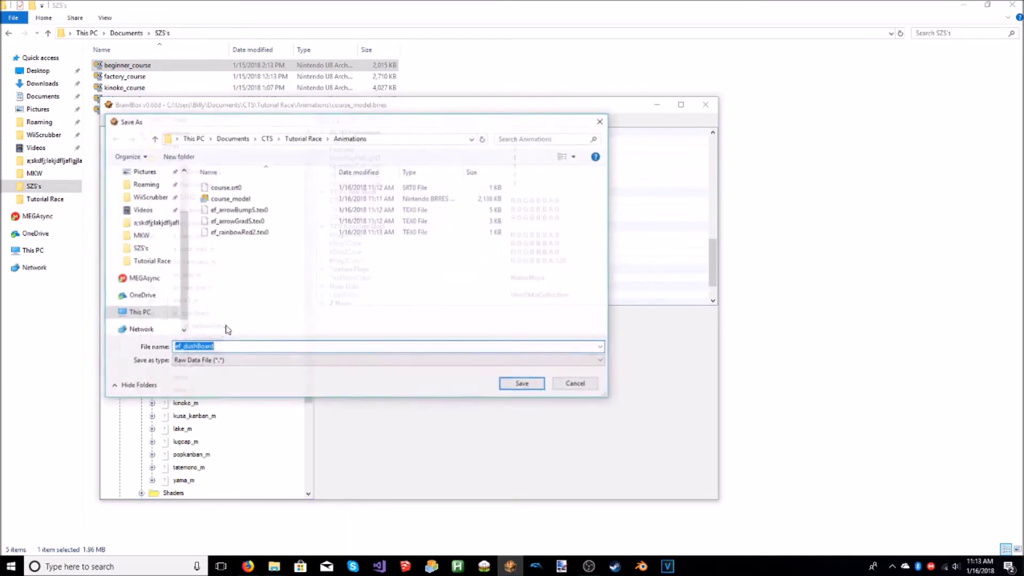
click(522, 384)
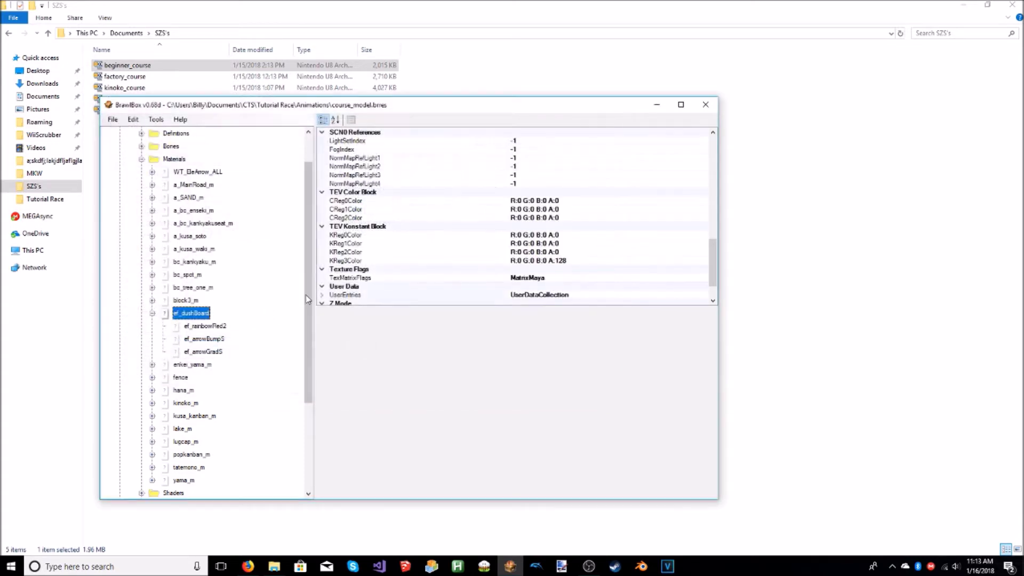
- Look up the shader assigned to the ef_dushBoard material, export Shader3 to the Animations folder as raw data, and close BrawlBox
click(142, 159)
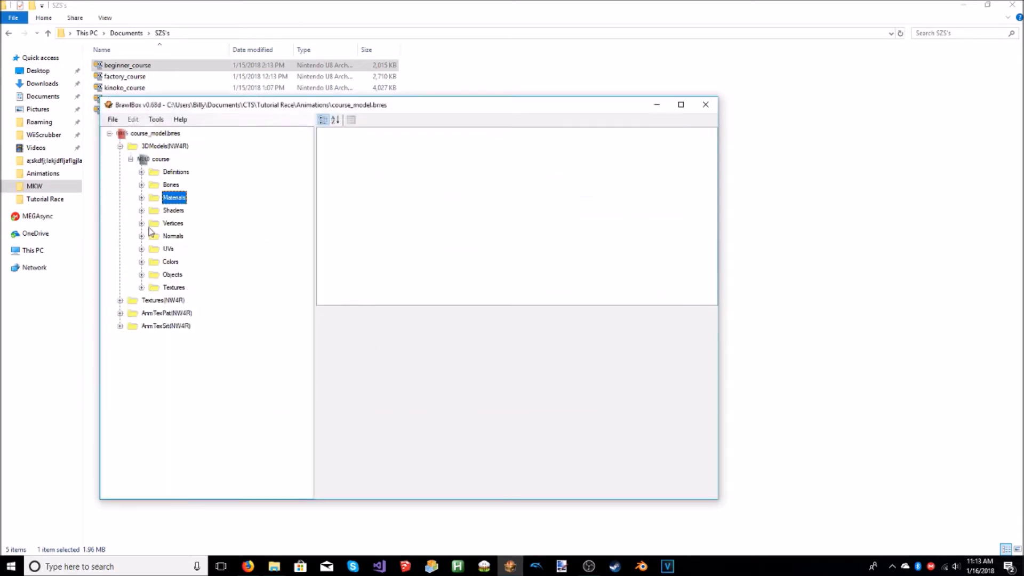
click(142, 211)
click(142, 198)
click(186, 313)
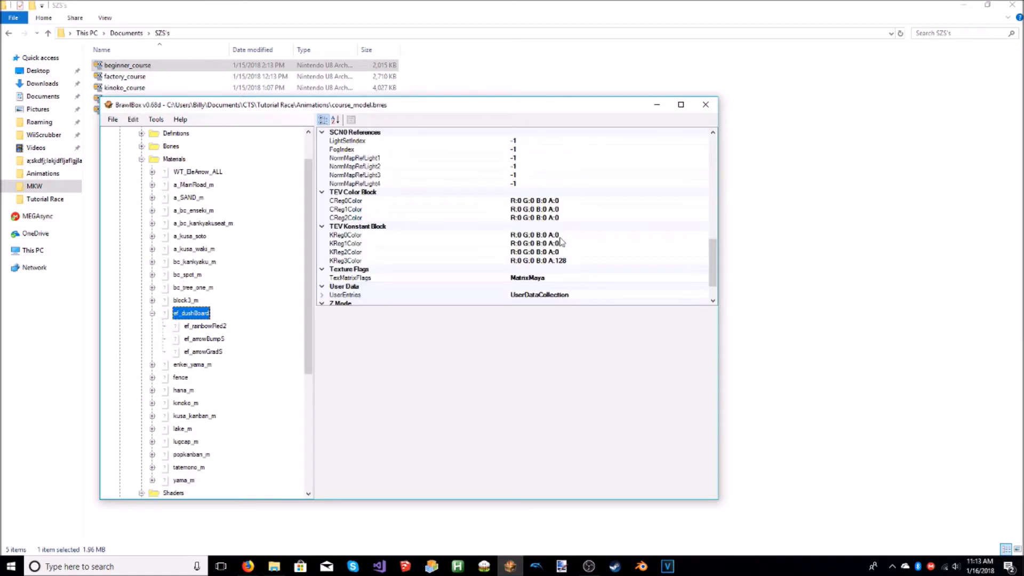
scroll(561, 241, up, 2)
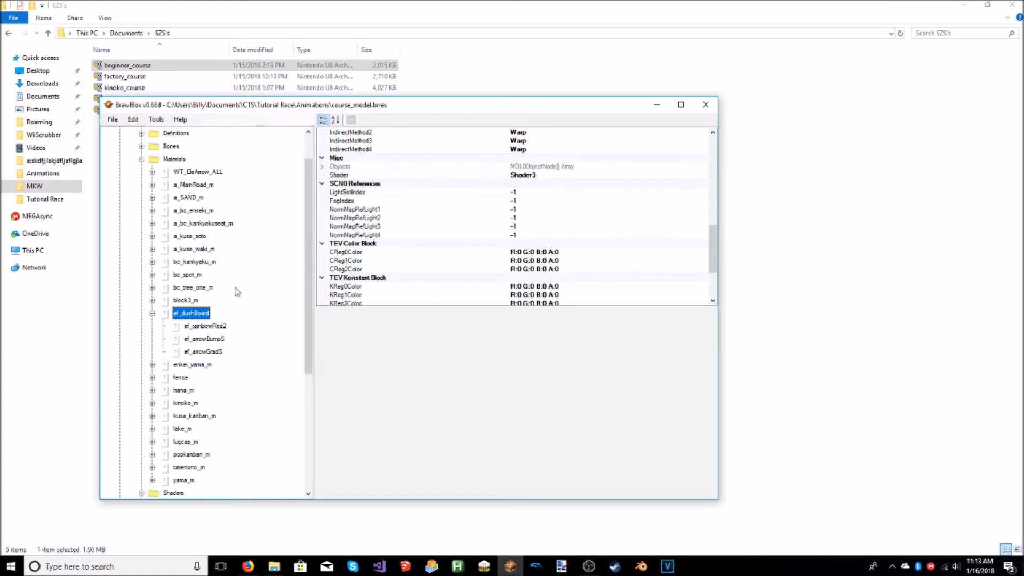
click(142, 158)
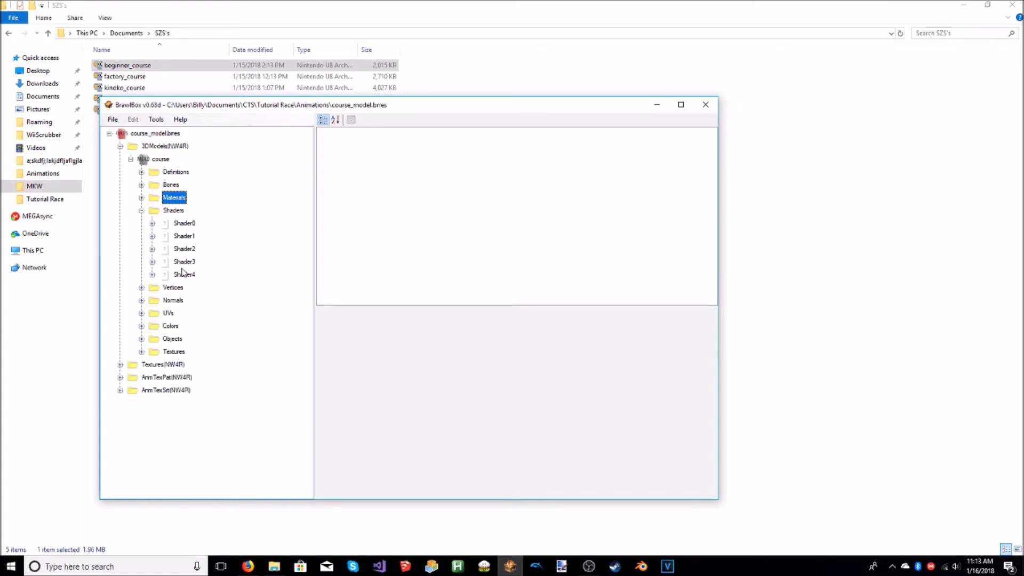
right_click(183, 261)
click(223, 268)
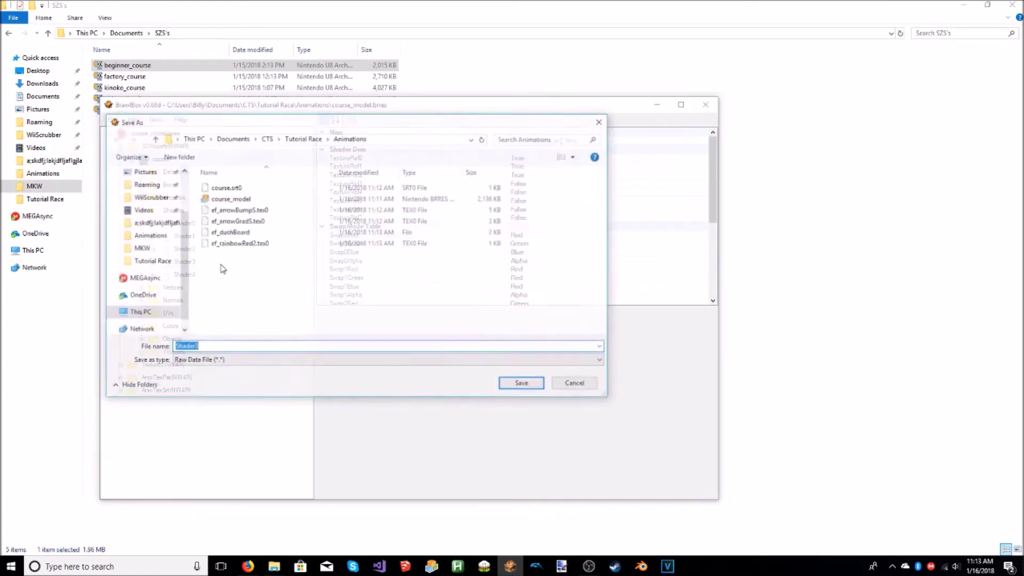
click(521, 382)
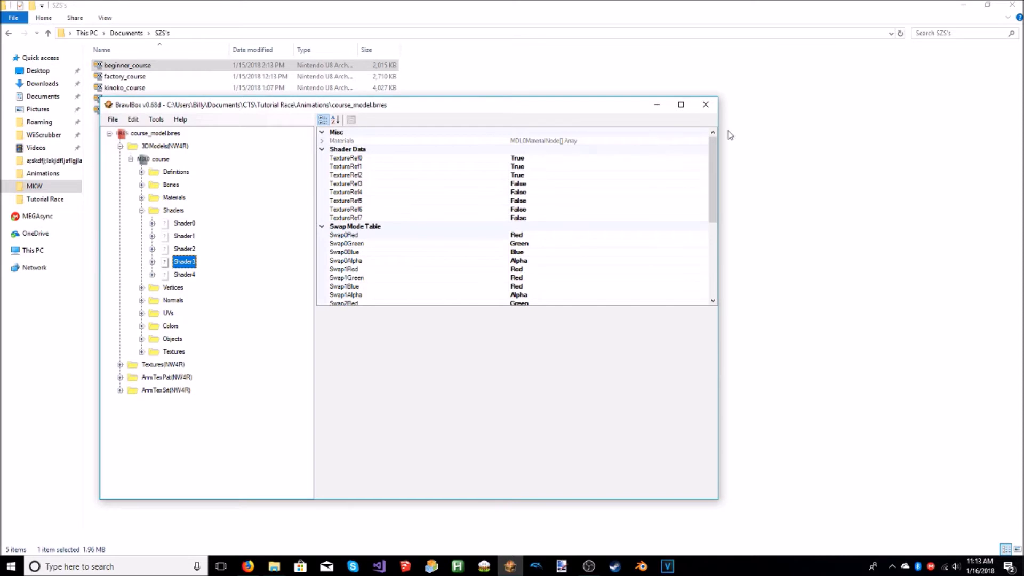
click(706, 104)
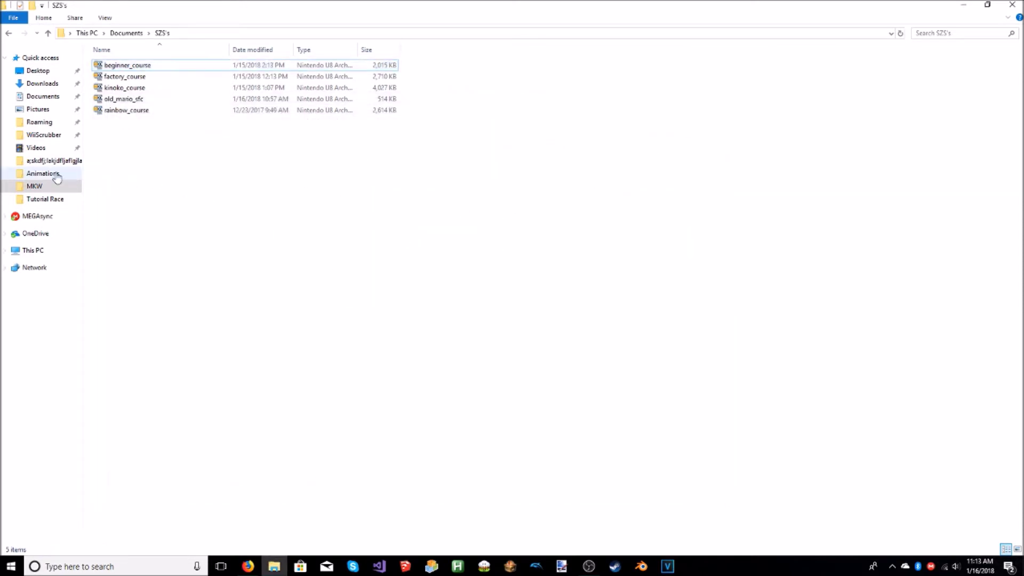
- Create a folder named AnimatedBrres in the Tutorial Race folder and place a copy of the Race BRRES file in it
click(45, 200)
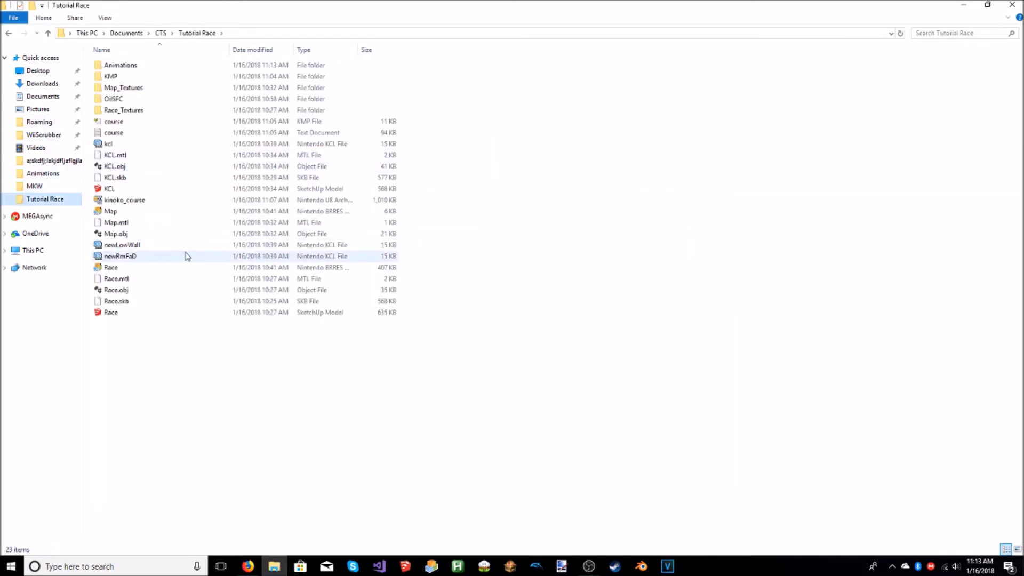
click(145, 272)
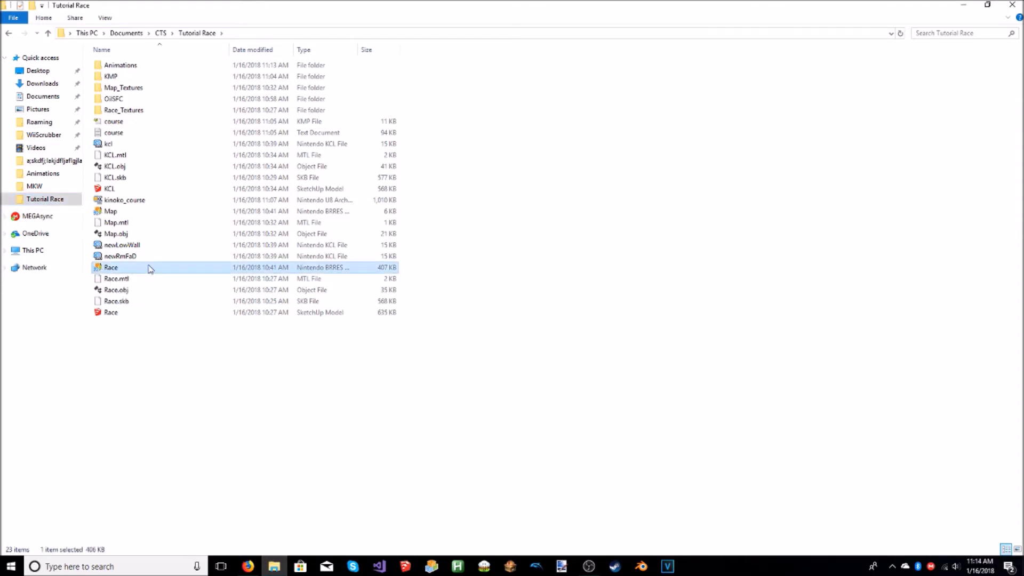
click(32, 6)
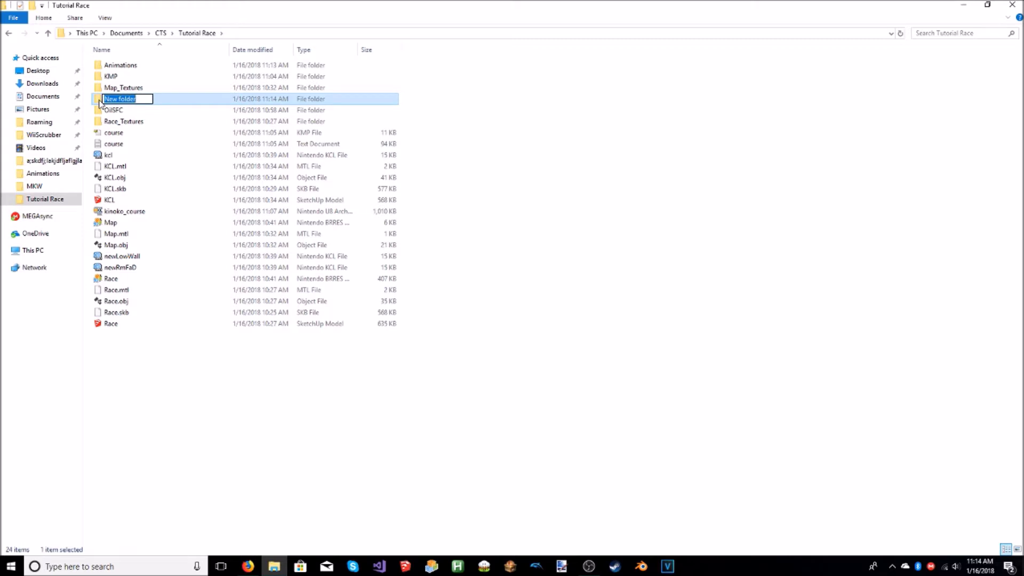
text(AnimatedBres)
key(Return)
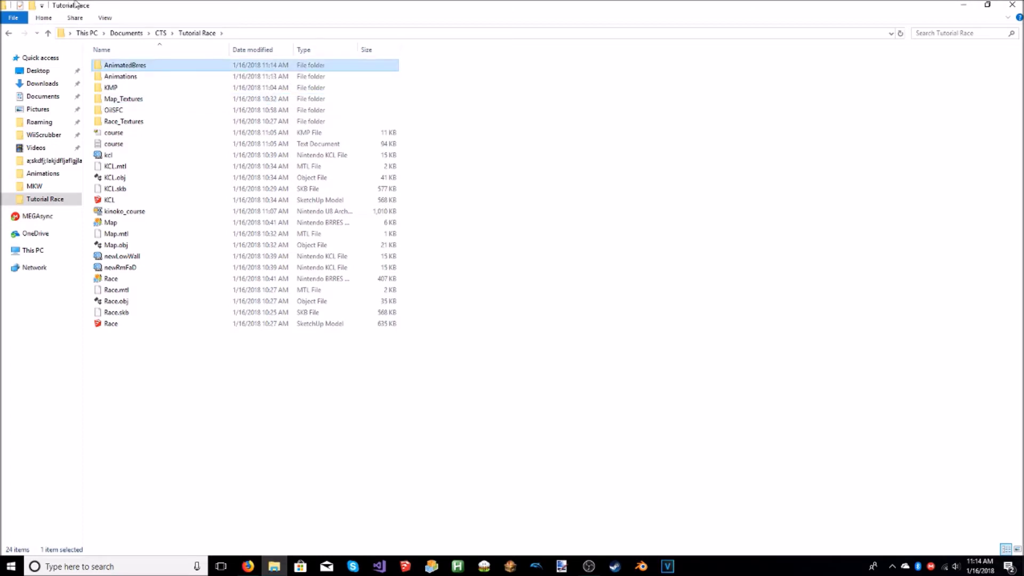
double_click(172, 66)
key(ctrl+v)
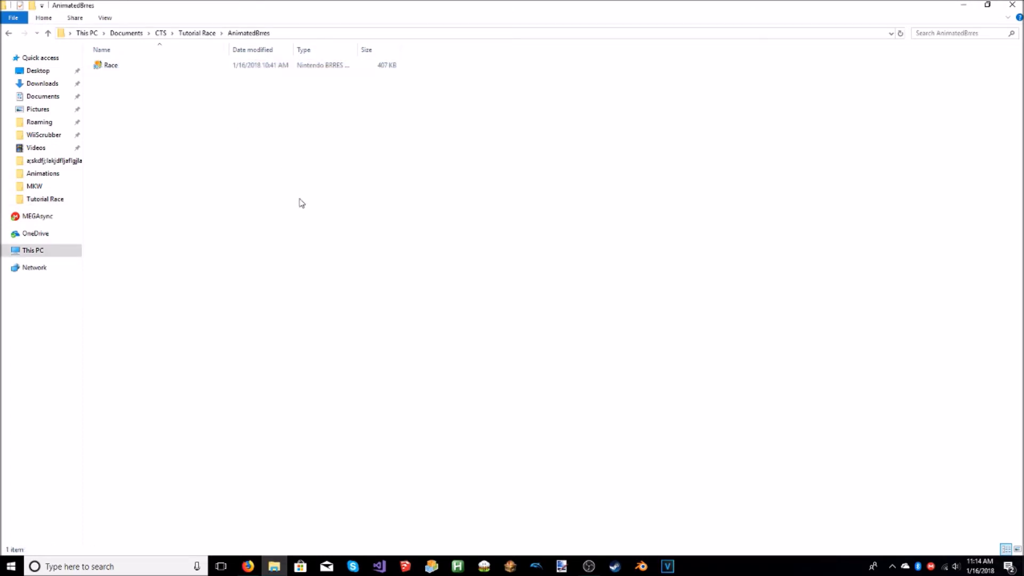
- Re-save the copied Race file in BRRES Editor and close the editor
double_click(135, 65)
click(143, 147)
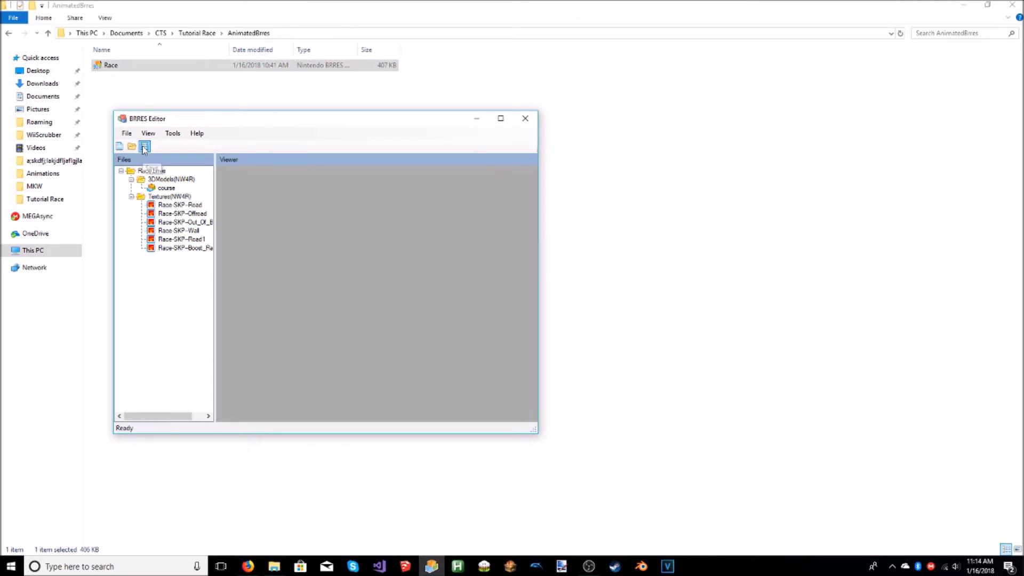
click(524, 119)
- Switch to BrawlBox, enlarge its window, and open the Race file from the AnimatedBrres folder
click(512, 565)
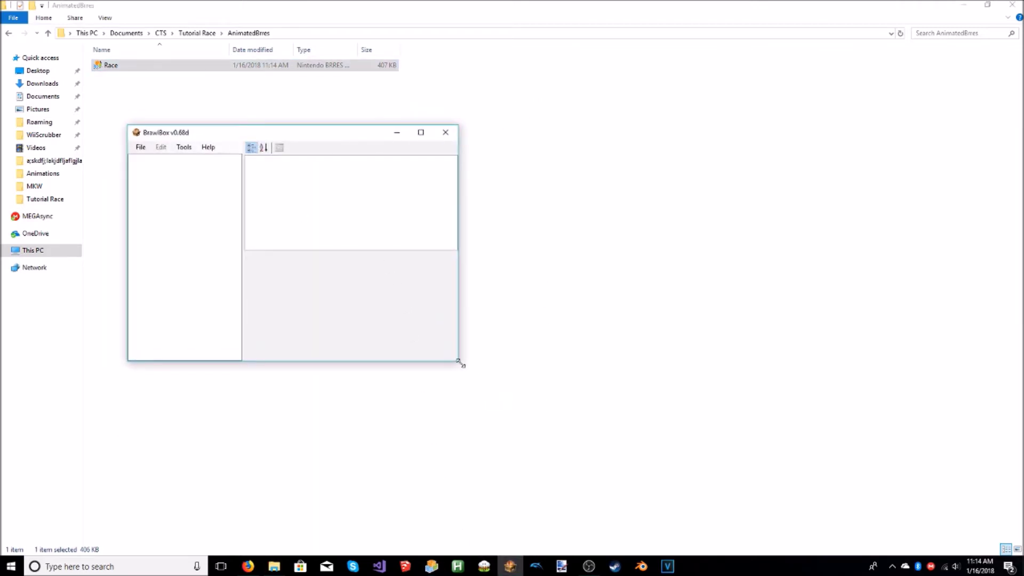
drag(461, 364, 661, 476)
drag(110, 64, 144, 133)
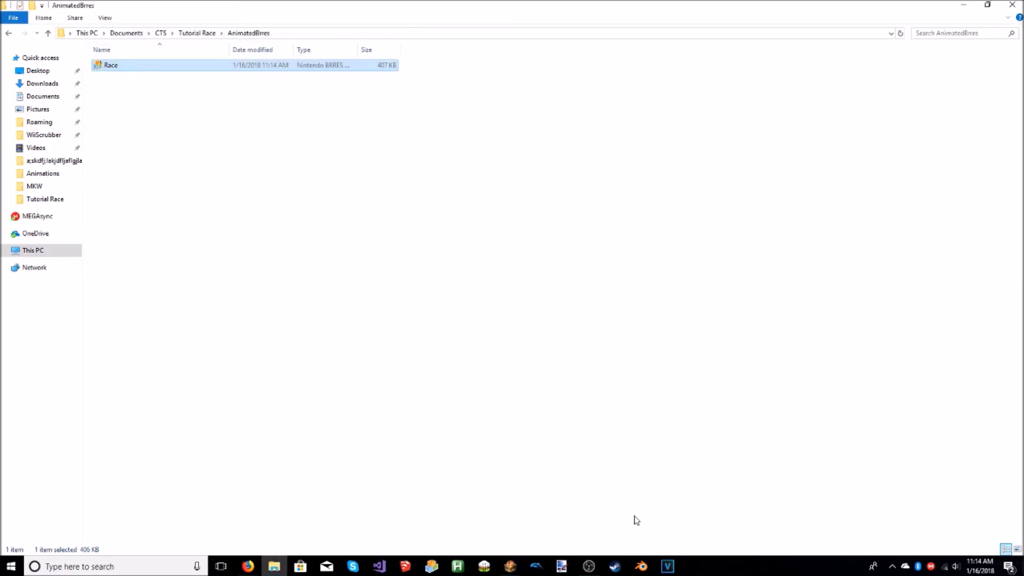
click(511, 566)
click(136, 146)
click(165, 170)
click(330, 166)
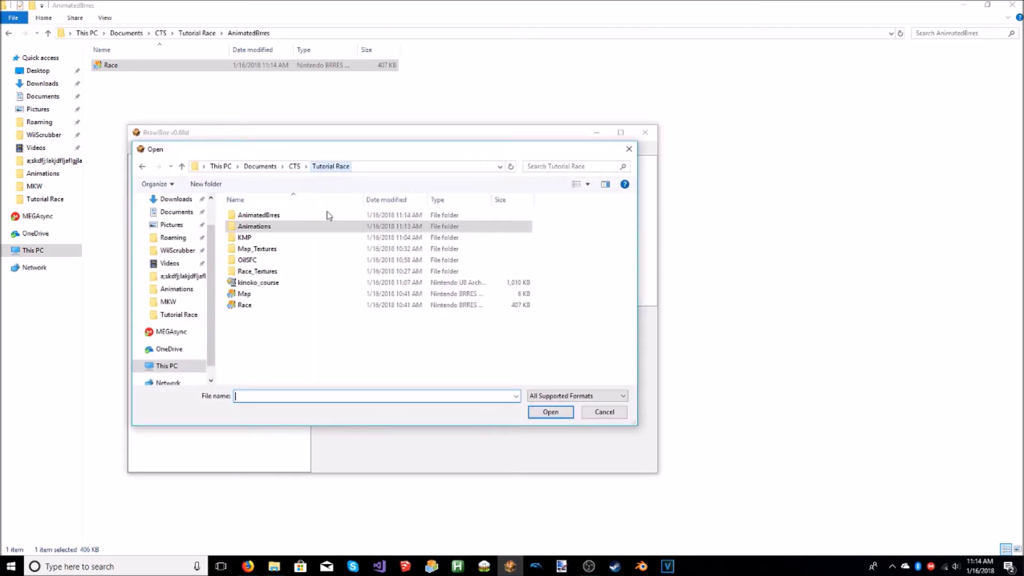
double_click(258, 215)
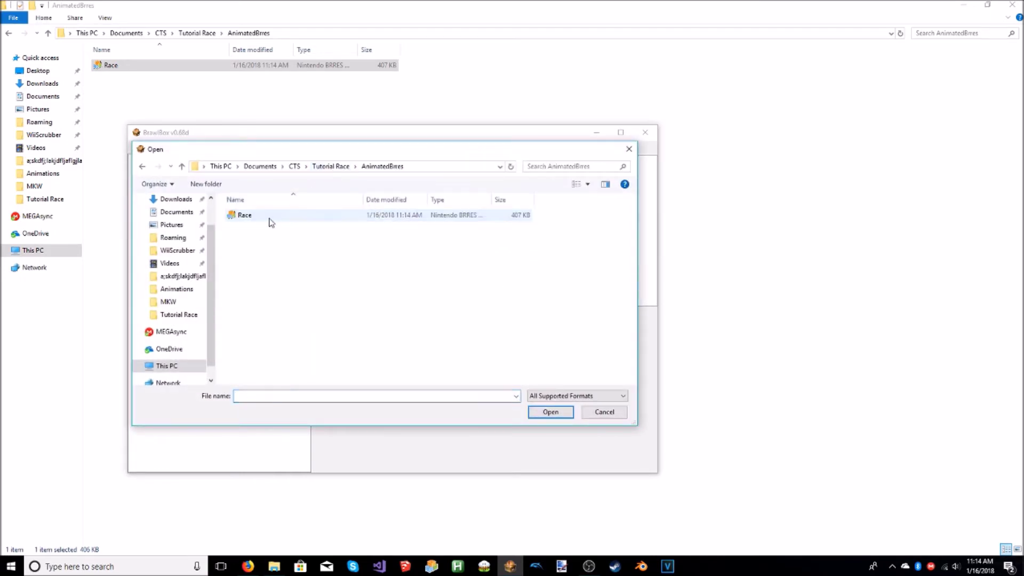
double_click(258, 216)
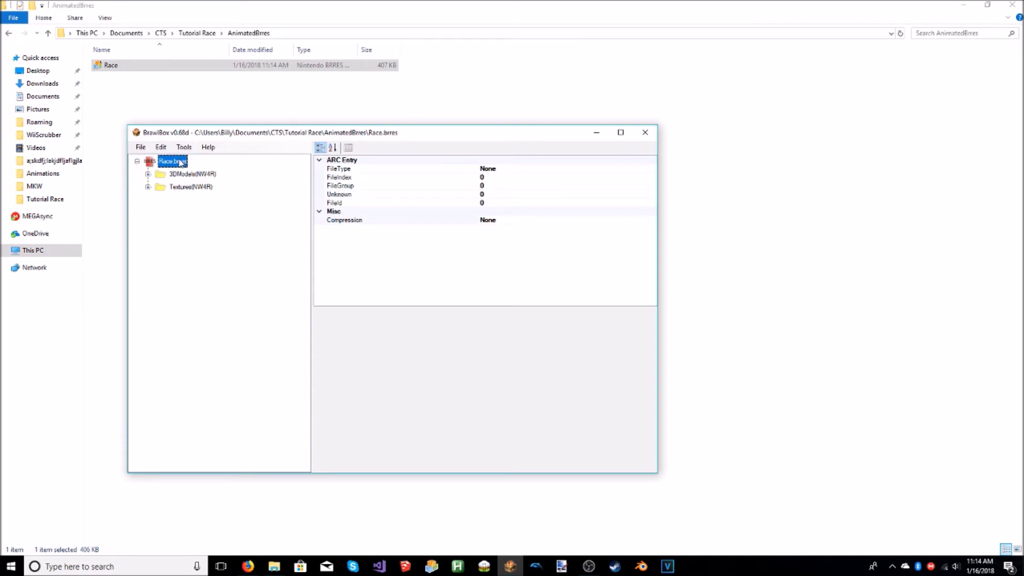
- Import course.srt0 from the Animations folder into Race.brres as a texture animation
right_click(180, 162)
mouse_move(220, 180)
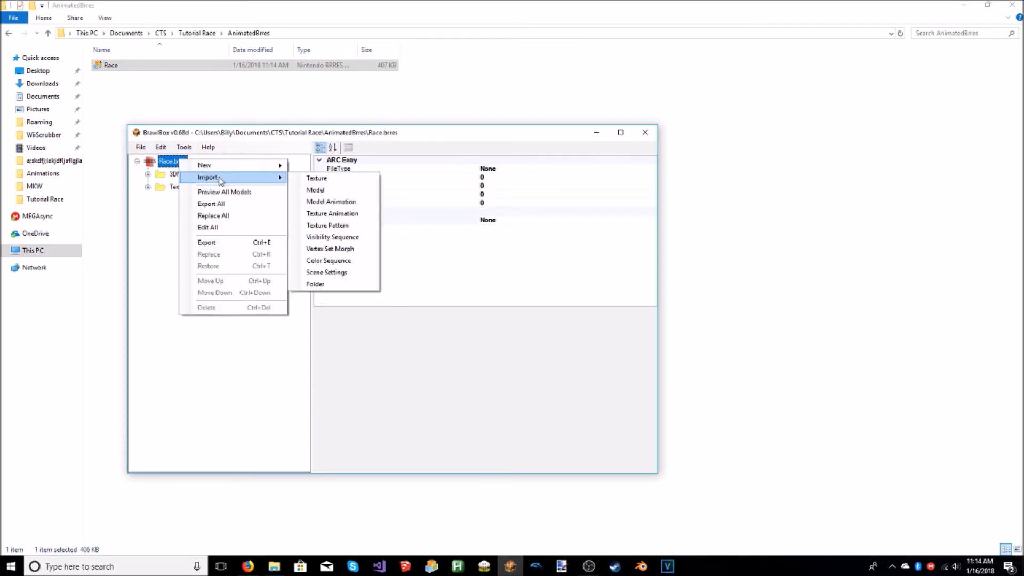
click(337, 213)
click(340, 164)
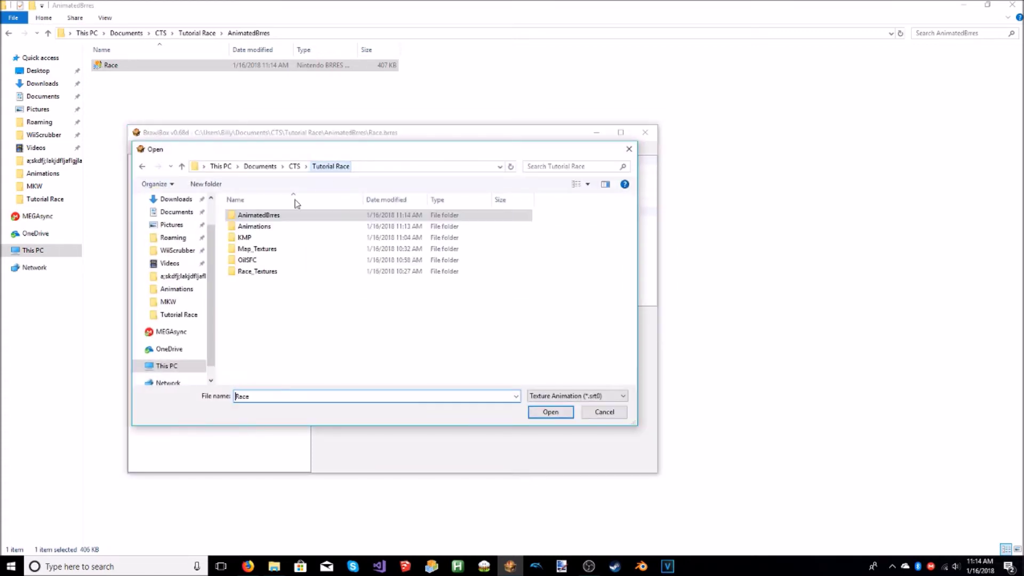
double_click(262, 227)
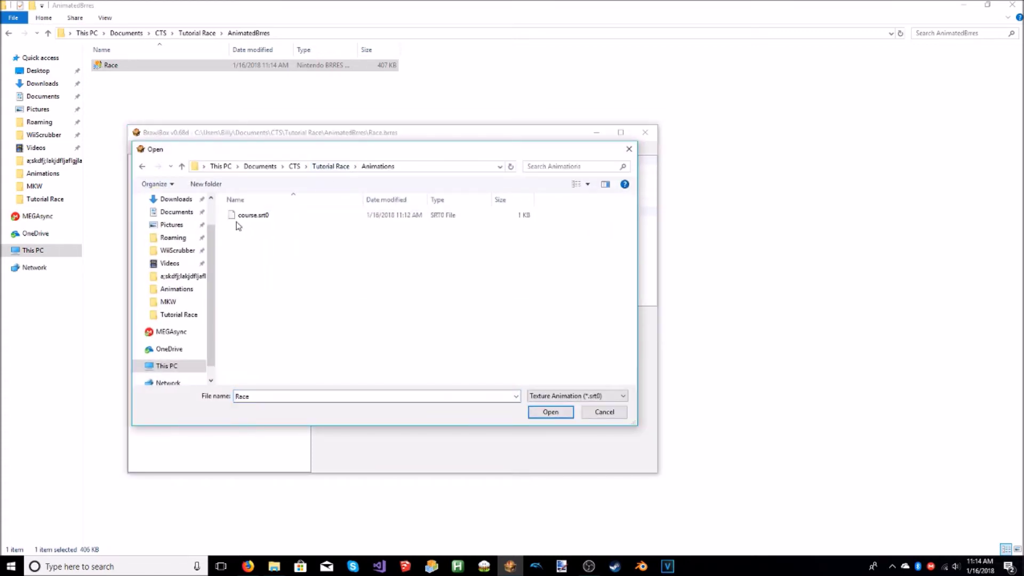
double_click(349, 216)
- Check the AnmTexSrt(NW4R) folder, collapse it, and list the textures in Textures(NW4R) of Race.brres
click(158, 213)
click(159, 213)
click(148, 199)
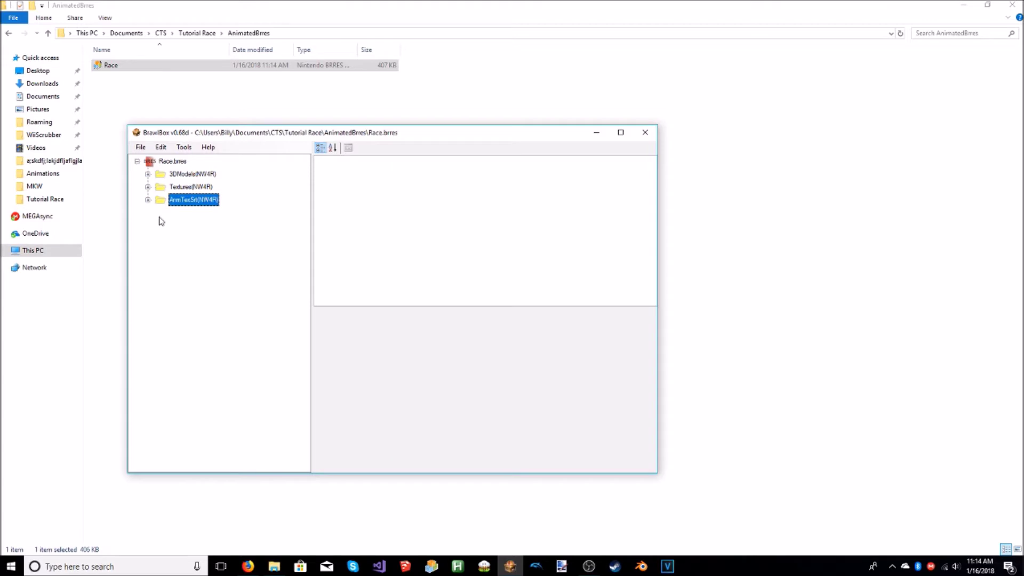
click(148, 187)
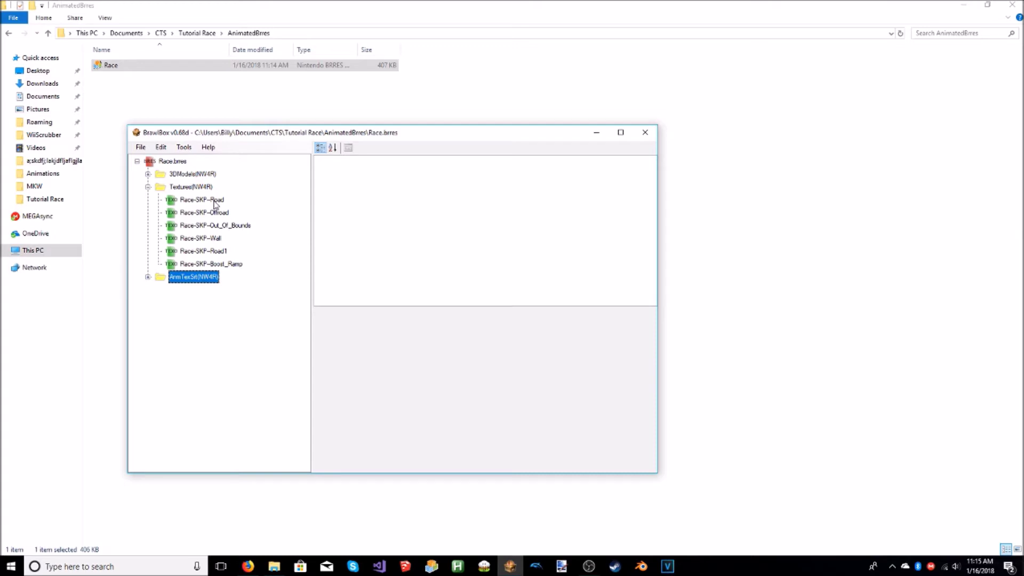
- Replace the Boost_Ramp texture in Textures(NW4R) with ef_arrowGradS.tex0 from the Animations folder
click(229, 265)
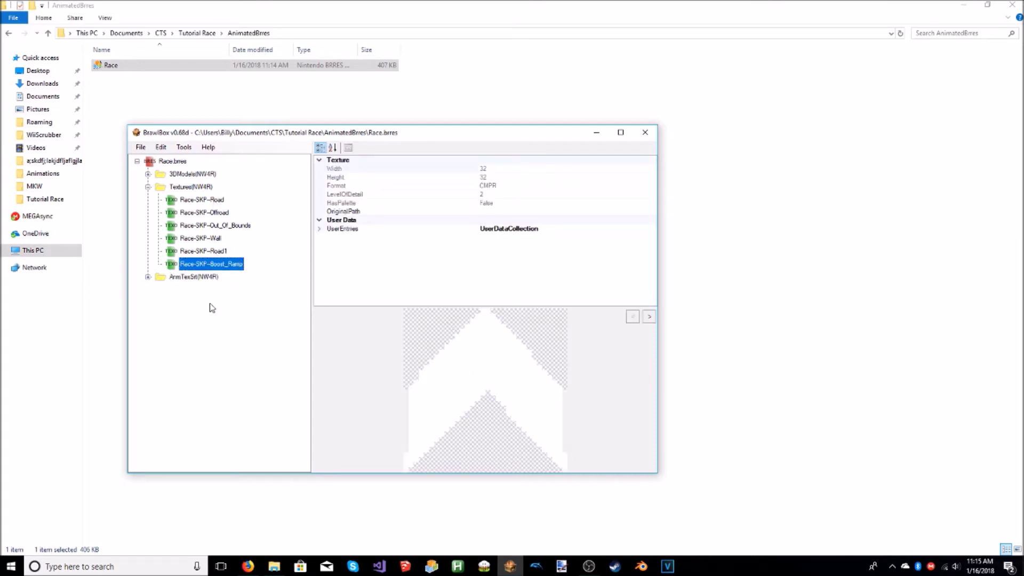
right_click(220, 263)
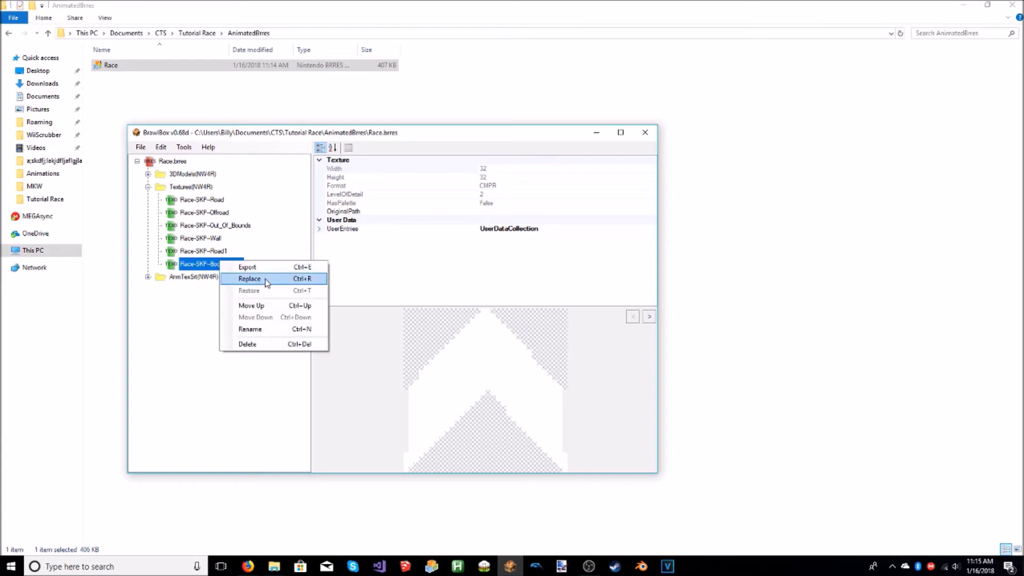
click(266, 280)
click(292, 226)
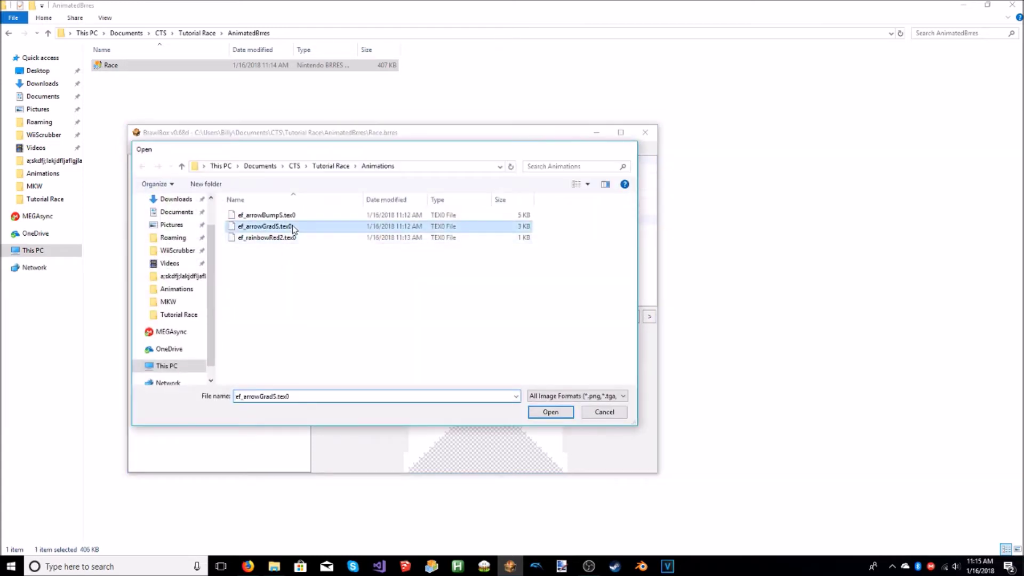
double_click(292, 226)
- Rename the replaced Boost_Ramp texture to ef_arrowGradS
right_click(212, 270)
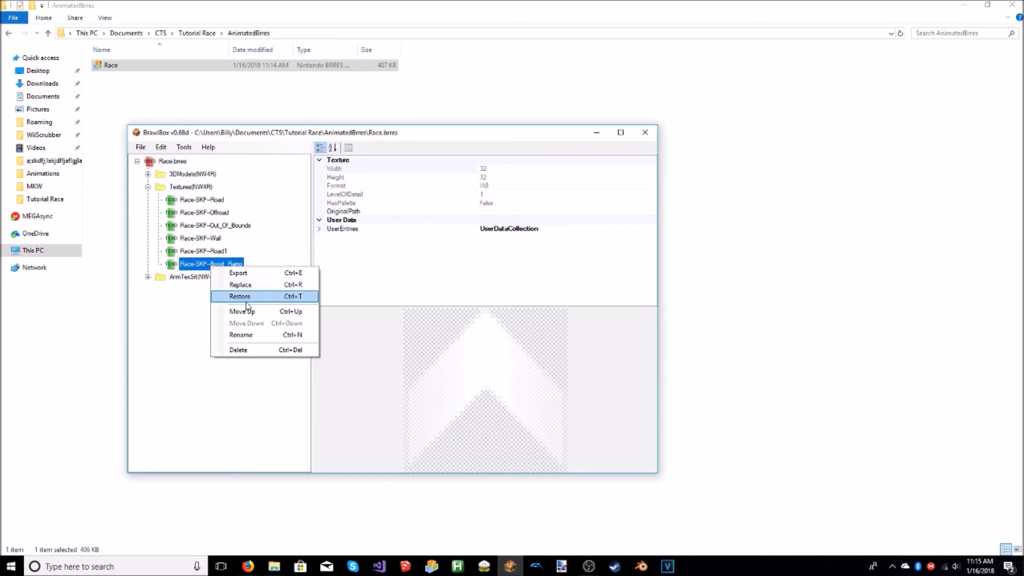
click(253, 335)
text(ef_arrowGradS)
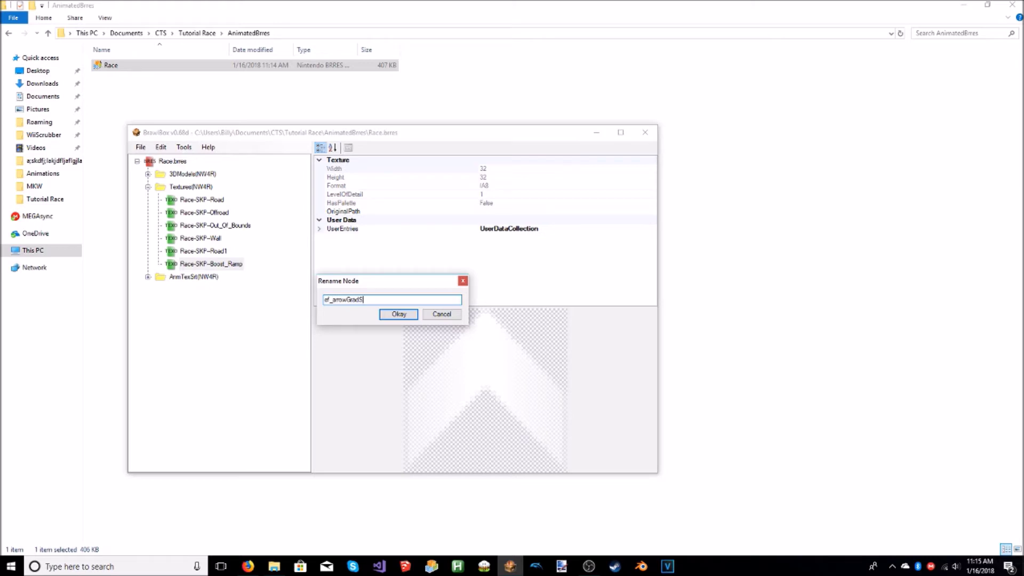
click(395, 315)
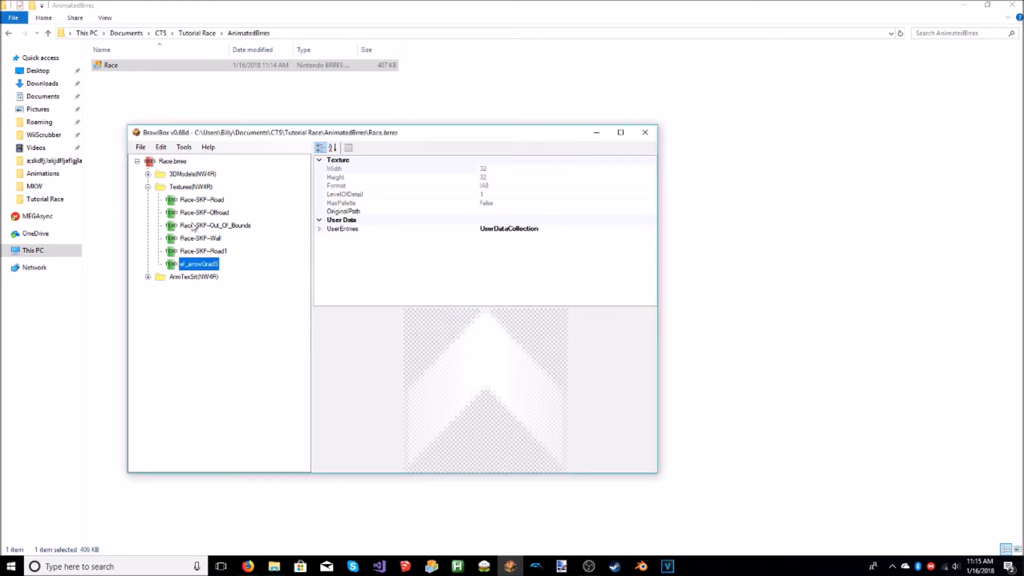
- Import ef_rainbowRed2.tex0 from the Animations folder into Race.brres as a texture
click(176, 161)
right_click(176, 161)
mouse_move(234, 181)
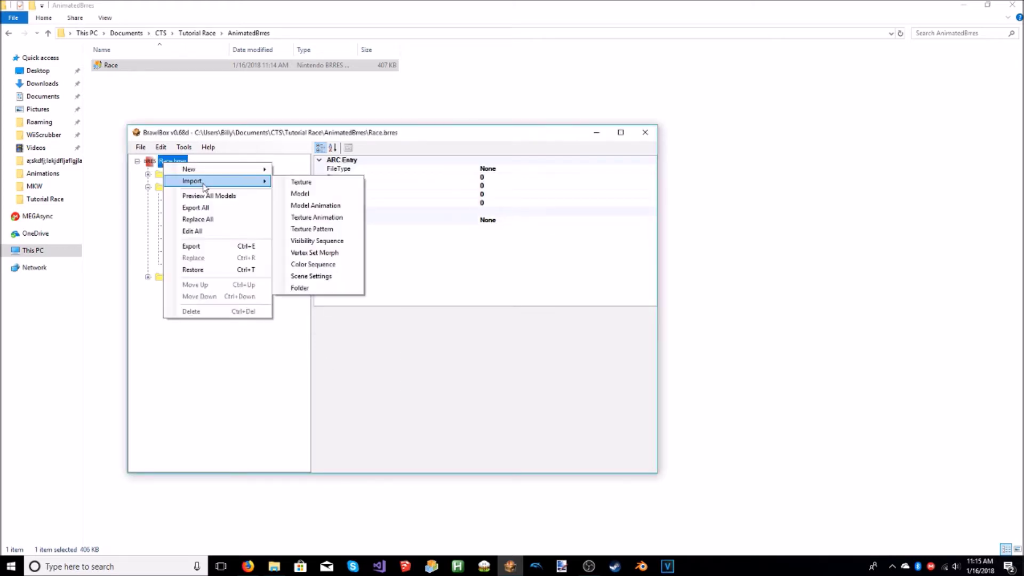
click(302, 183)
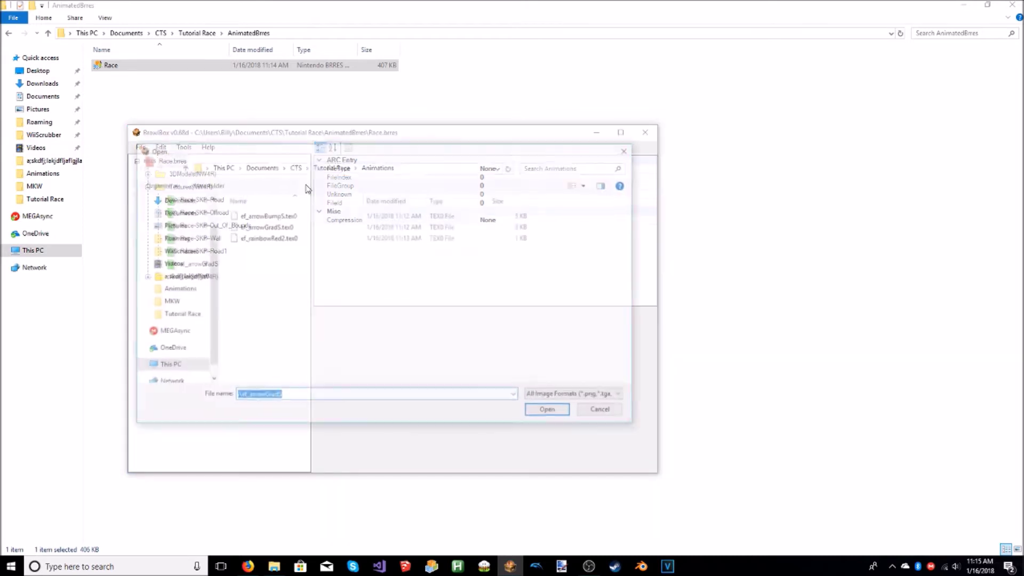
click(265, 238)
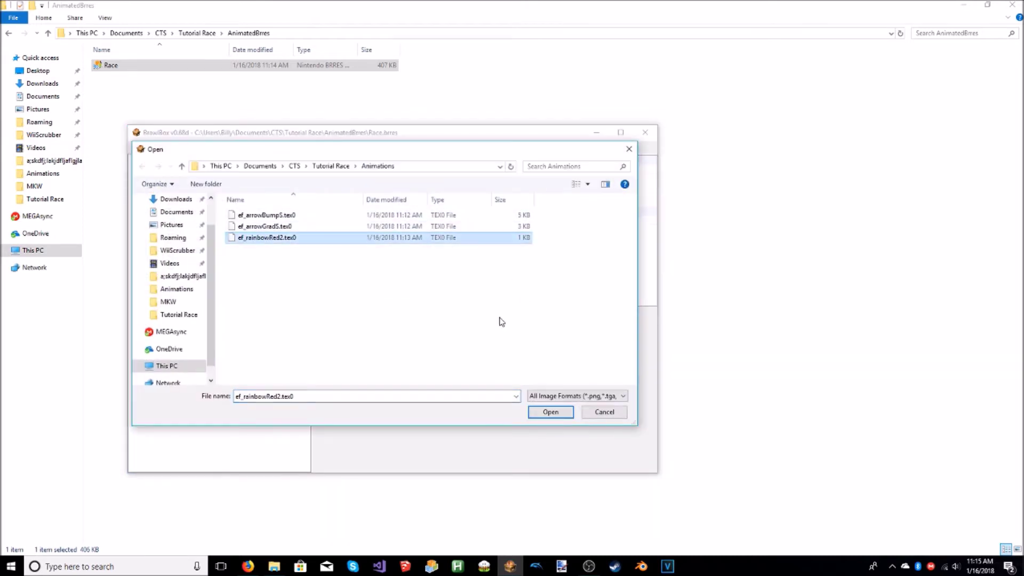
click(549, 412)
- Import ef_arrowBumpS.tex0 into Race.brres as a texture and preview the three boost-arrow textures
click(198, 263)
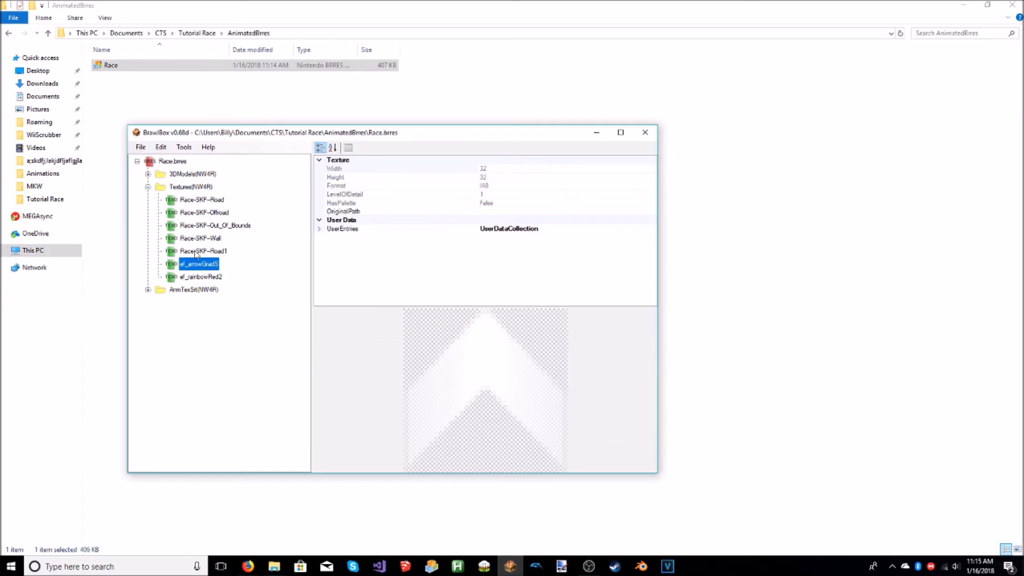
right_click(168, 164)
mouse_move(194, 179)
click(302, 181)
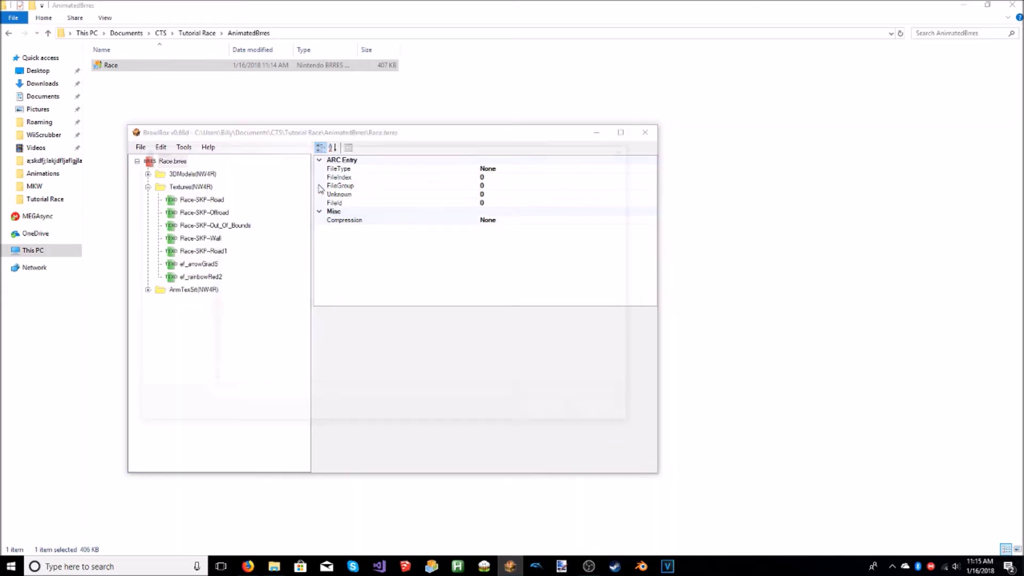
click(276, 214)
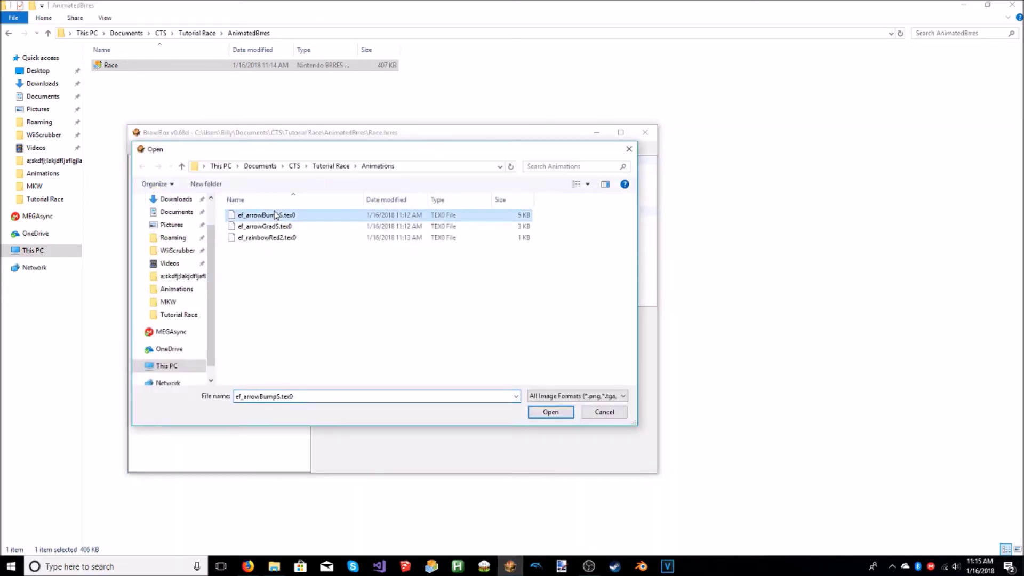
click(550, 412)
click(209, 278)
click(208, 289)
click(204, 265)
click(203, 278)
click(206, 289)
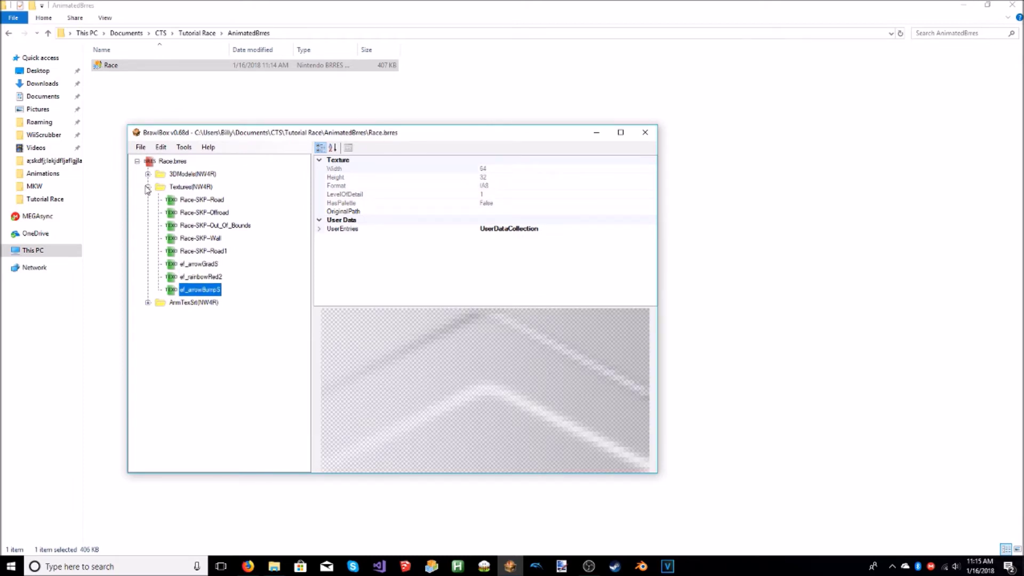
- Set the rotation to 180 at frame 1 for Texture1 of ef_dushBoard in the course texture animation
click(148, 302)
click(159, 315)
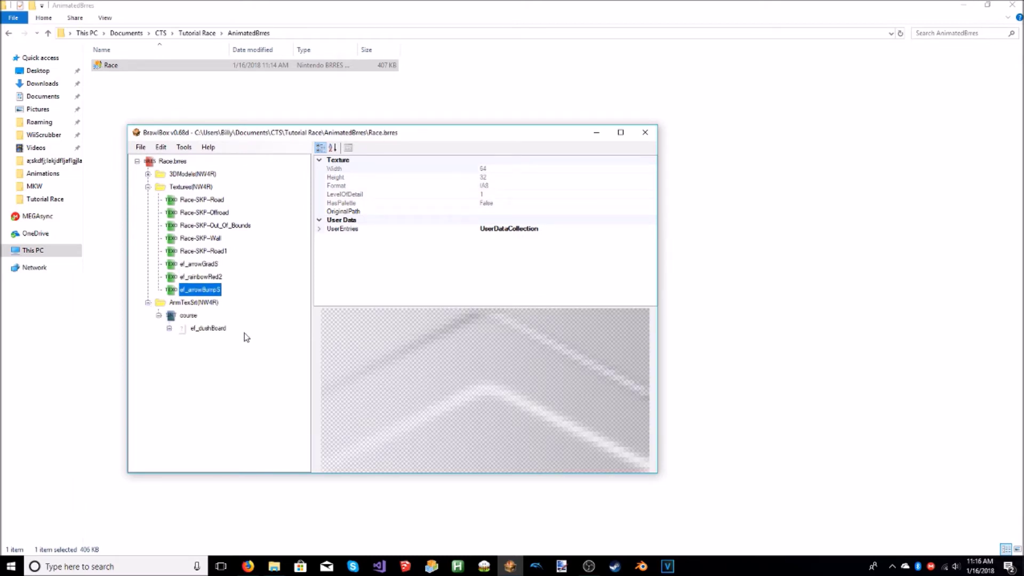
click(170, 328)
click(211, 354)
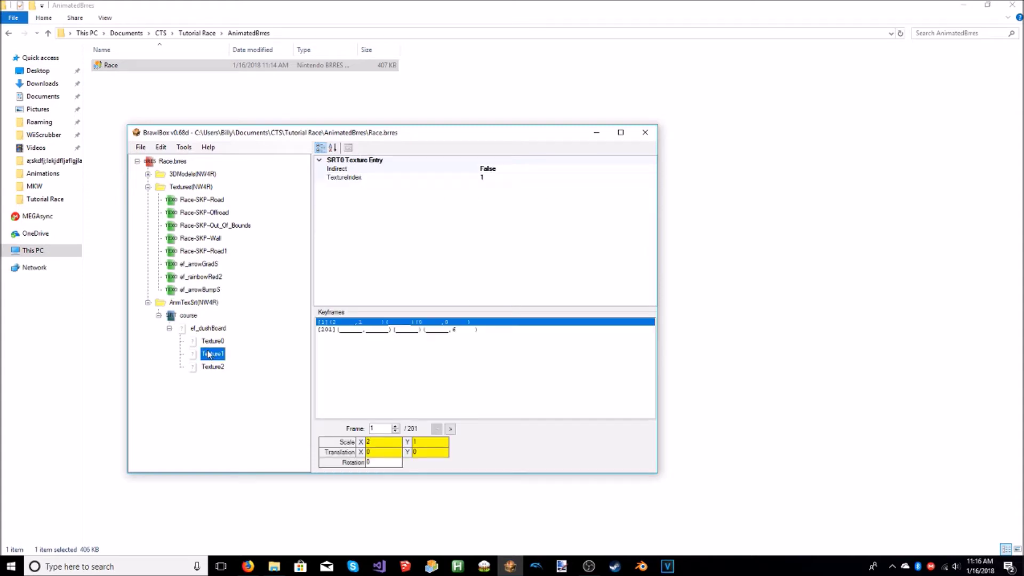
click(387, 462)
text(180)
key(Return)
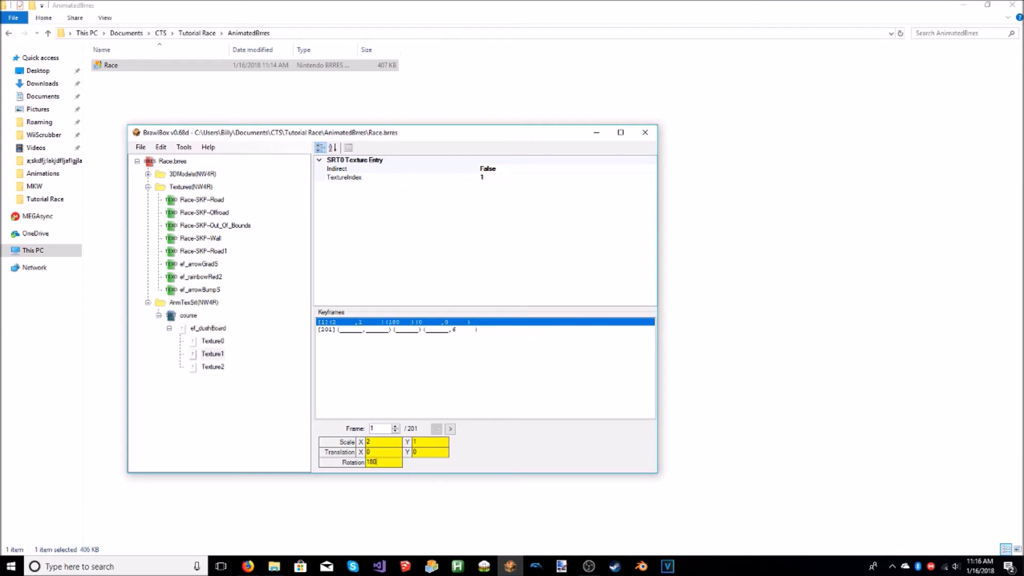
- Edit the rotation of Texture2 under ef_dushBoard, and collapse the texture animation and texture folders
click(214, 367)
click(365, 462)
key(Return)
click(158, 315)
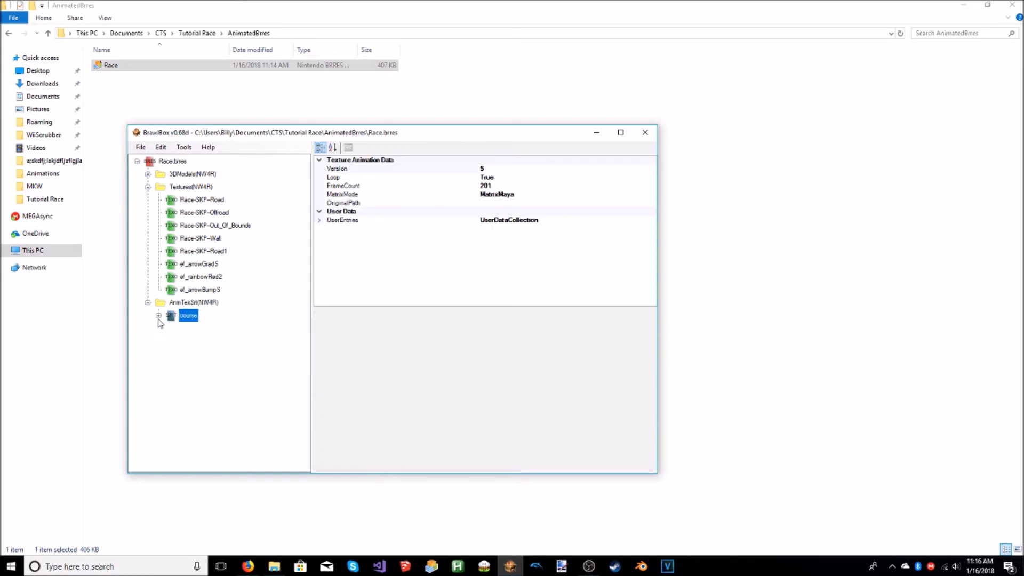
click(147, 302)
click(147, 187)
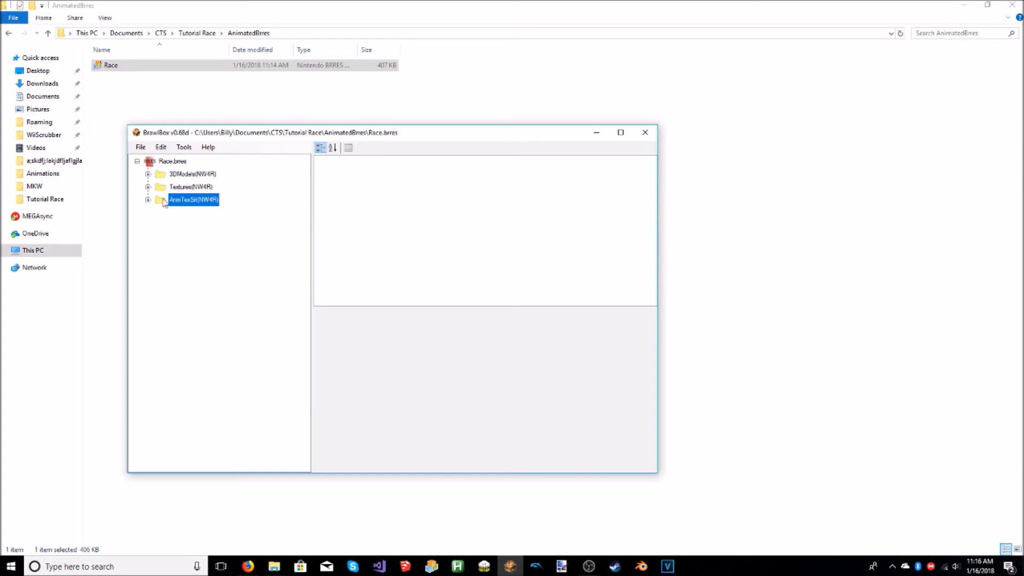
click(147, 187)
click(148, 303)
click(148, 303)
click(148, 187)
- Replace the Boost_Ramp material of the course model with the ef_dushBoard file from the Animations folder
click(148, 173)
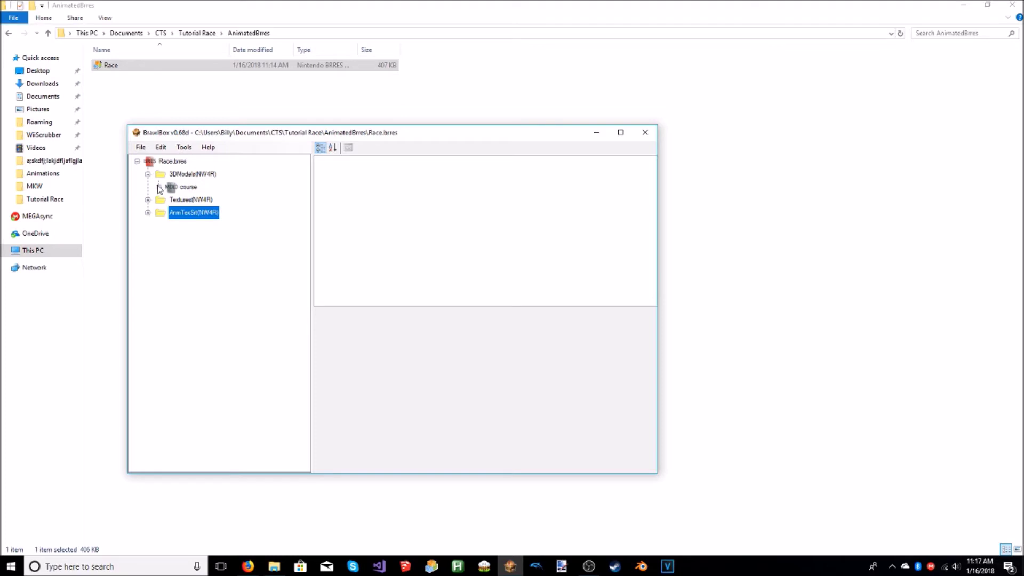
click(159, 187)
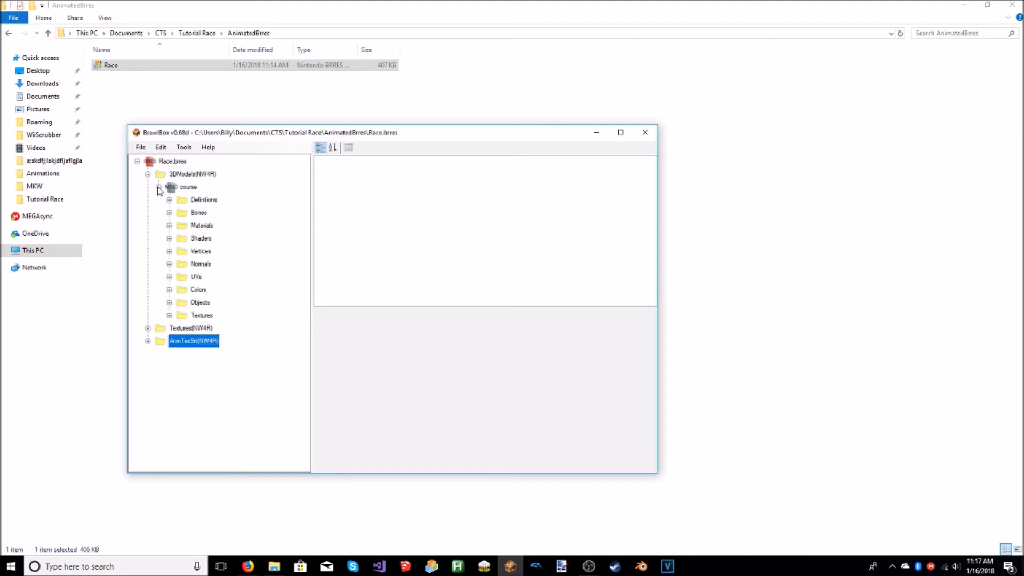
click(169, 226)
click(235, 303)
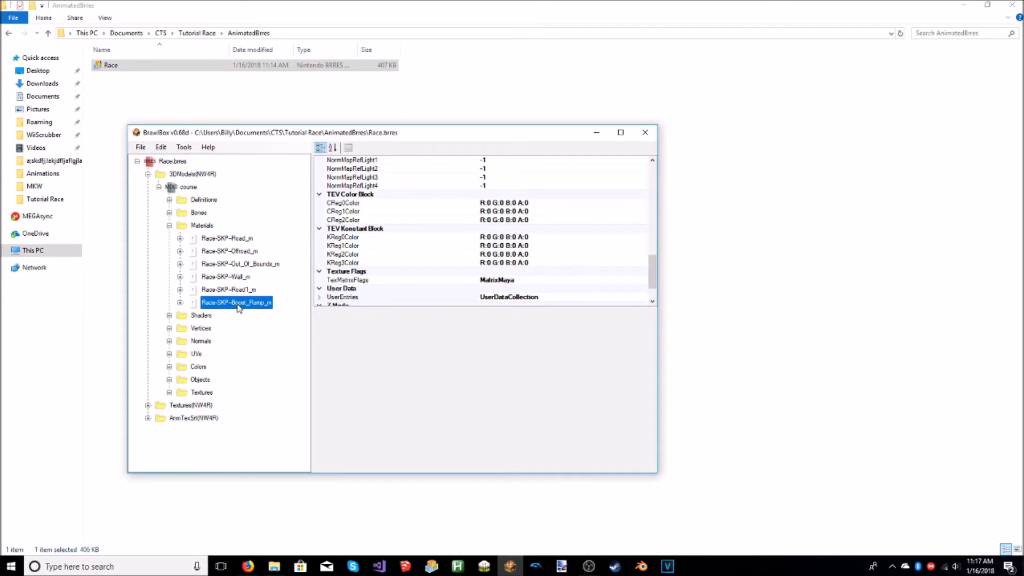
right_click(217, 305)
click(240, 322)
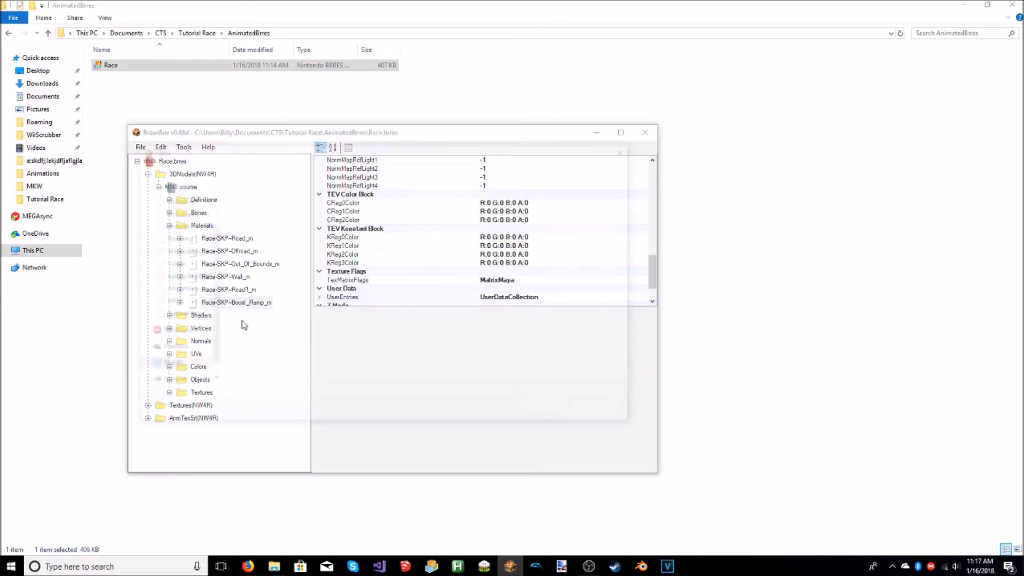
double_click(261, 260)
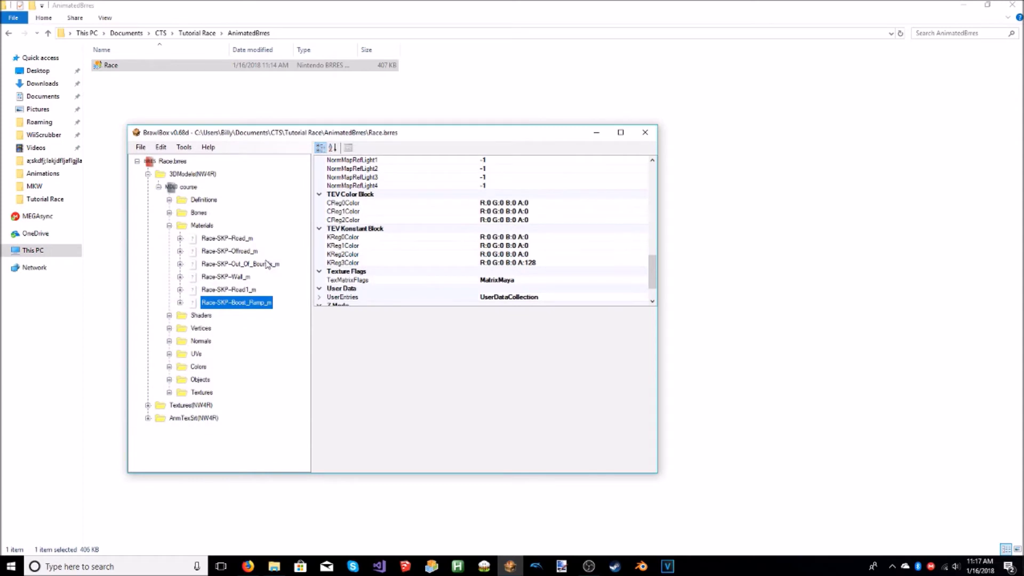
- Rename the replaced Boost_Ramp material to ef_dushBoard
right_click(233, 304)
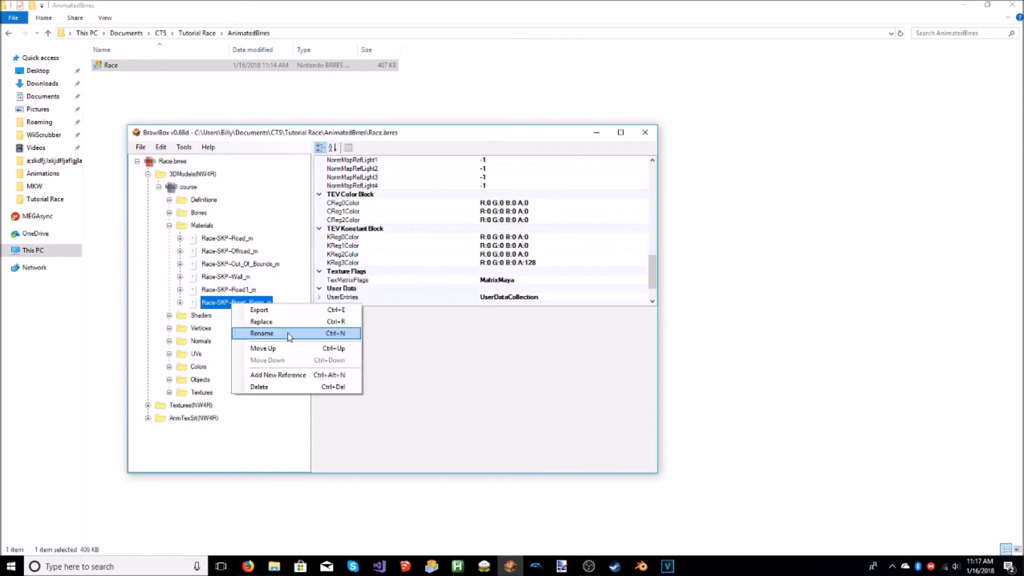
click(287, 335)
text(ef_dushBoard)
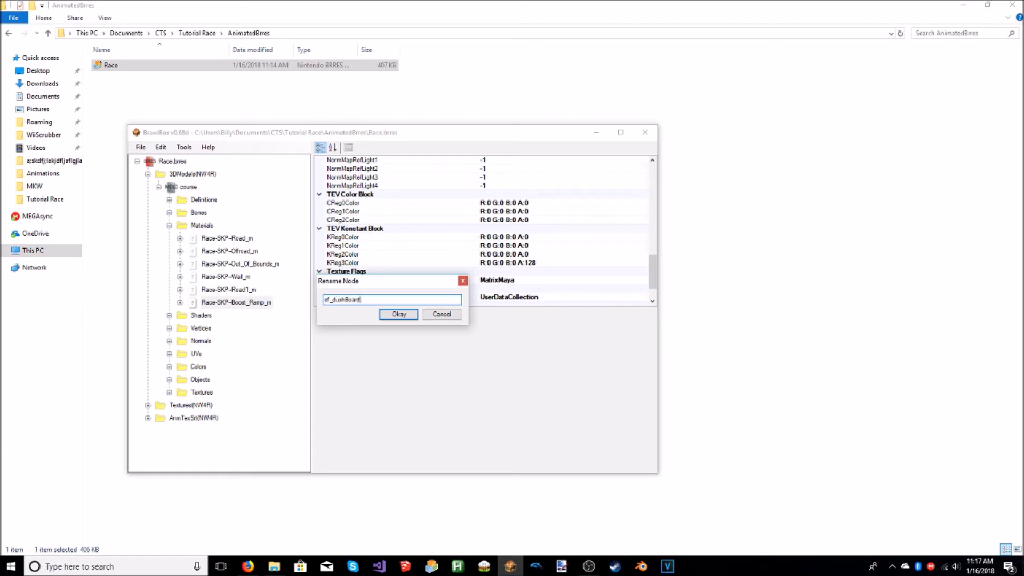
key(Return)
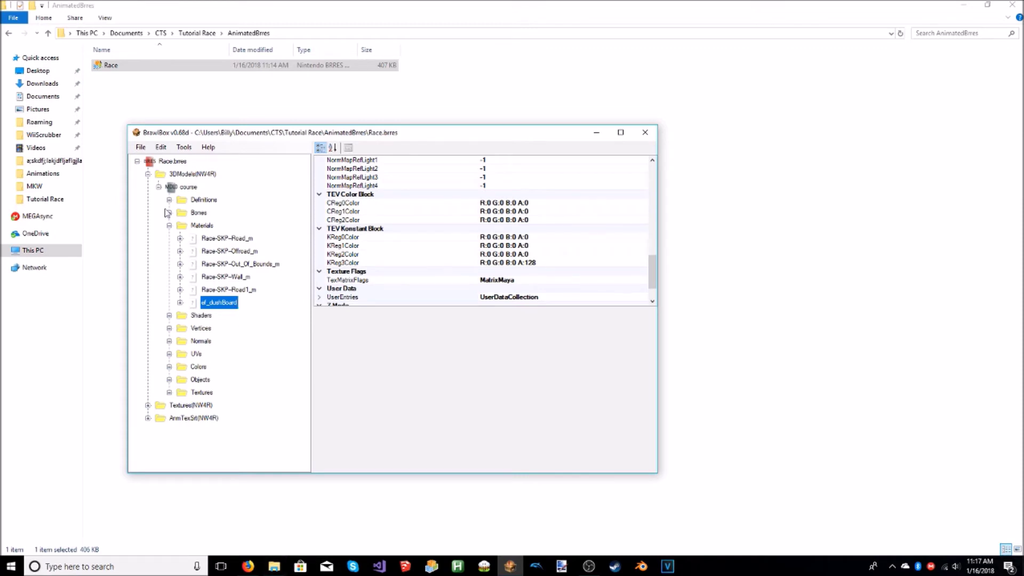
- Check the exported files in the Tutorial Race Animations folder in File Explorer, and return to BrawlBox
click(197, 33)
double_click(136, 76)
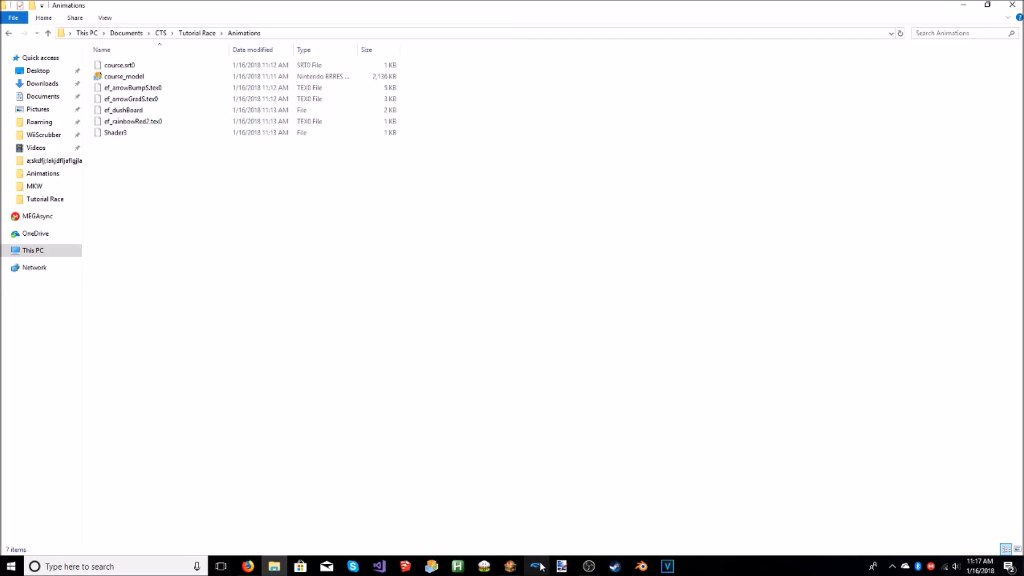
click(510, 566)
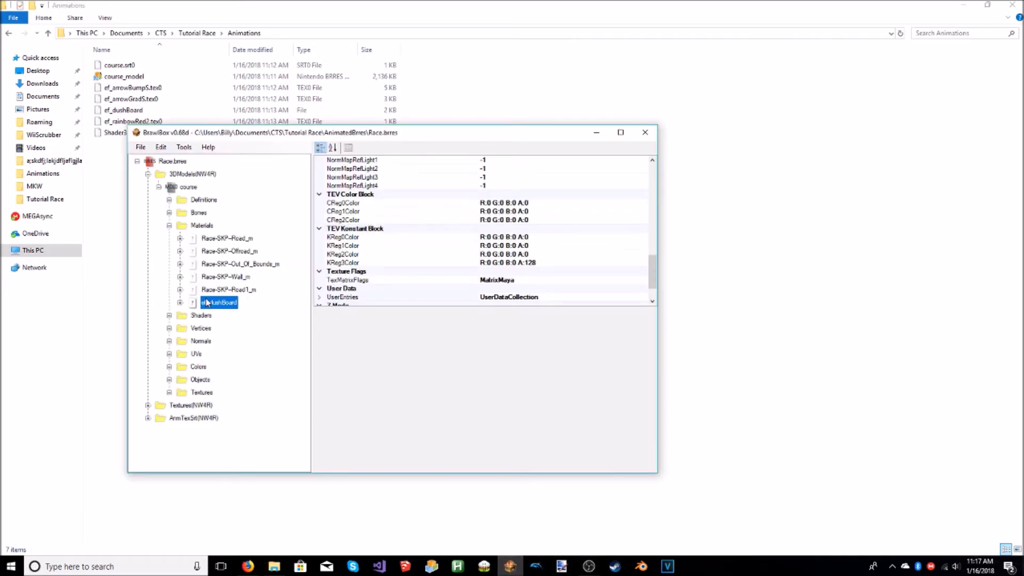
- Add a new shader to the course model and replace it with the exported Shader3 file
right_click(185, 191)
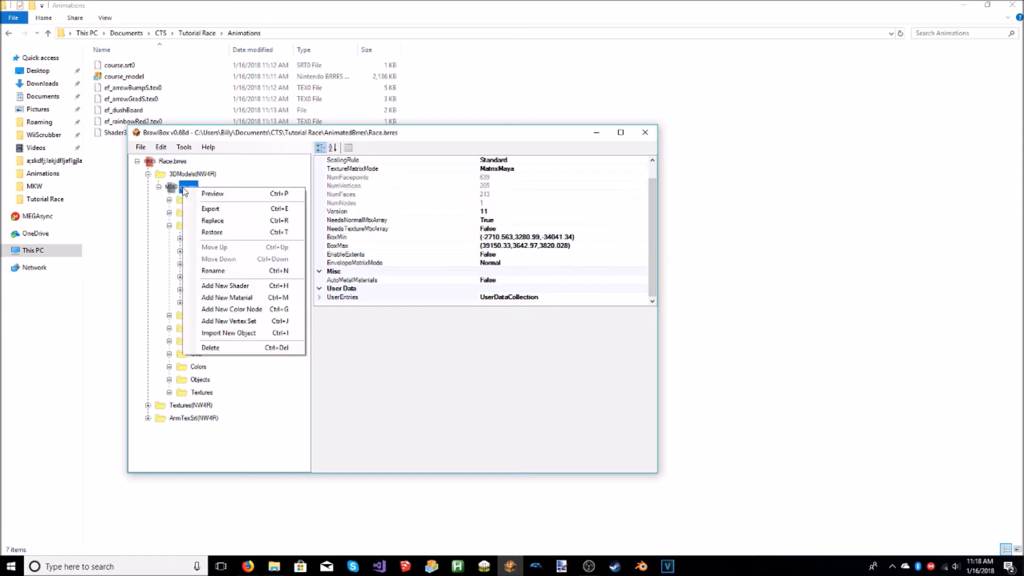
click(225, 285)
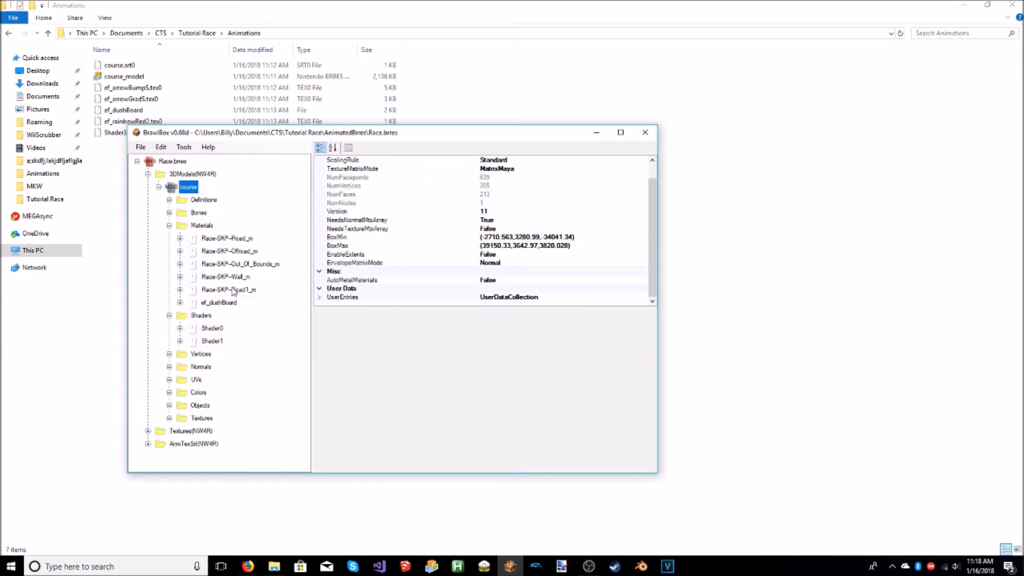
click(206, 342)
right_click(213, 343)
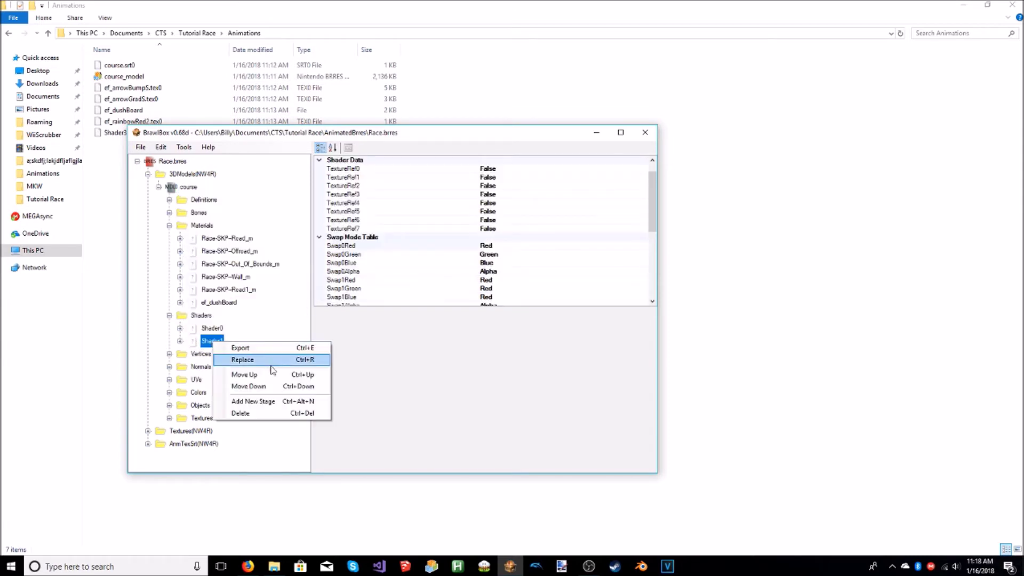
click(242, 360)
double_click(267, 294)
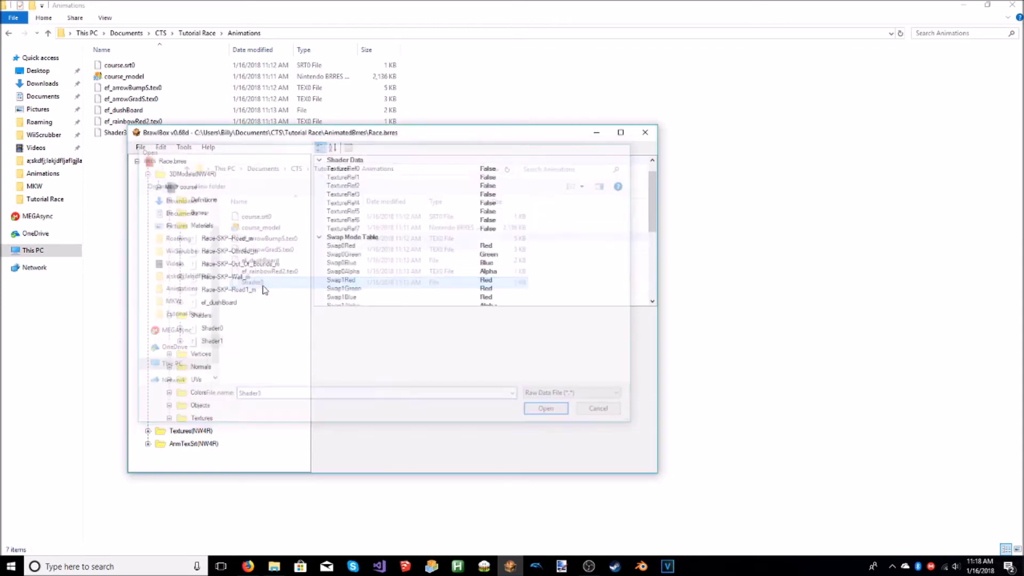
click(180, 340)
click(180, 340)
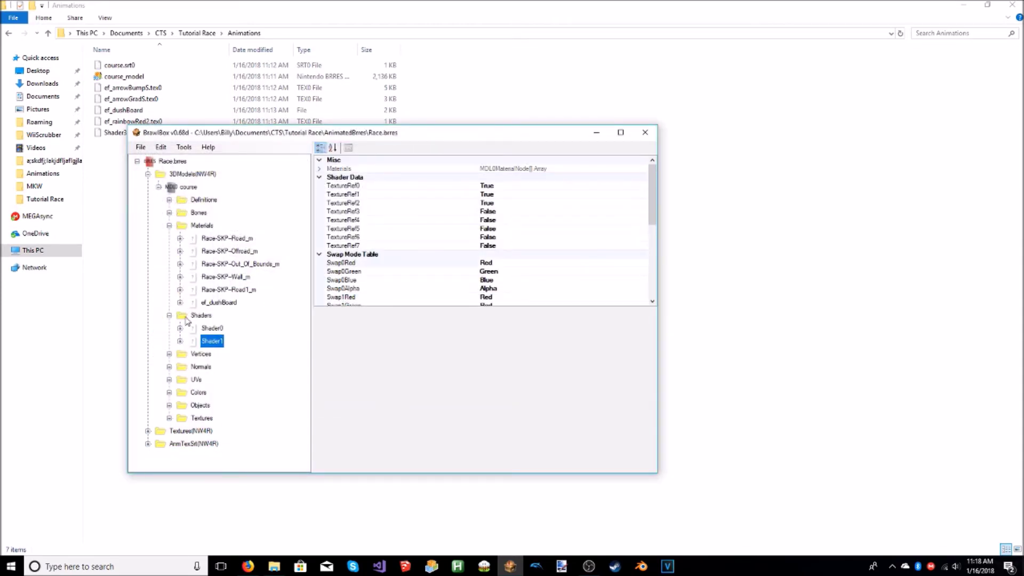
- Assign Shader1 to the course model's ef_dushBoard material
click(222, 304)
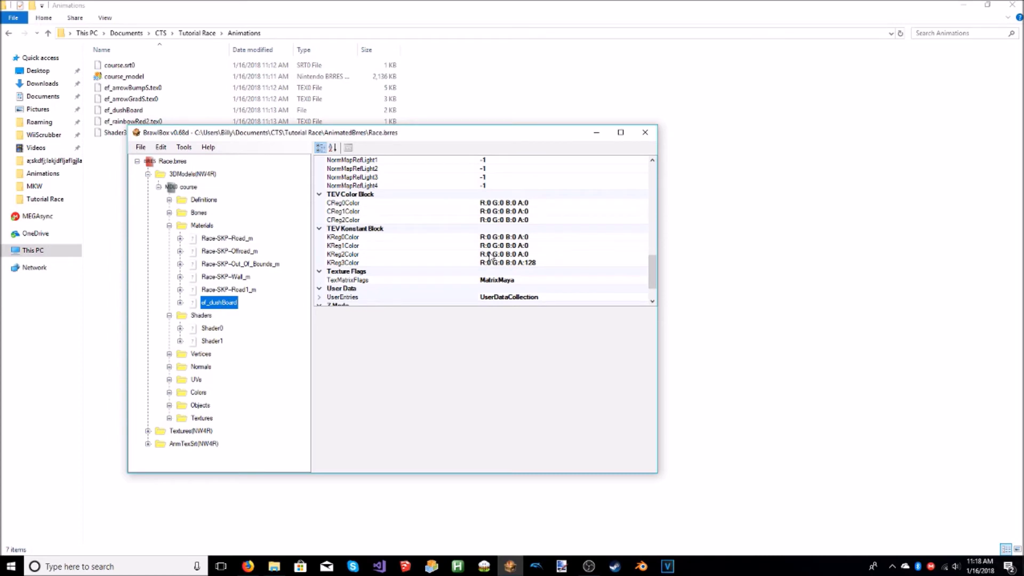
scroll(625, 258, up, 2)
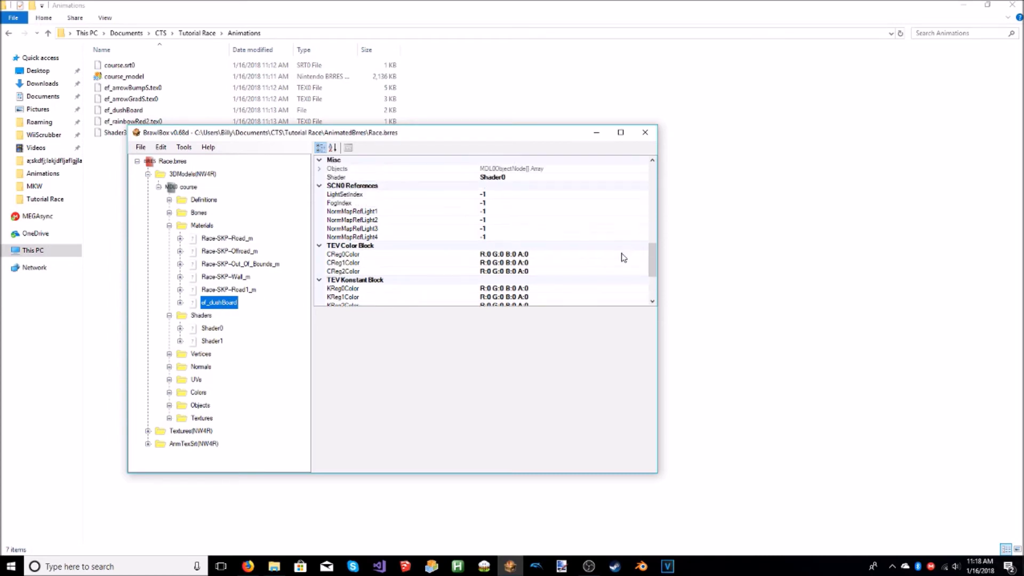
click(506, 178)
click(643, 178)
click(492, 195)
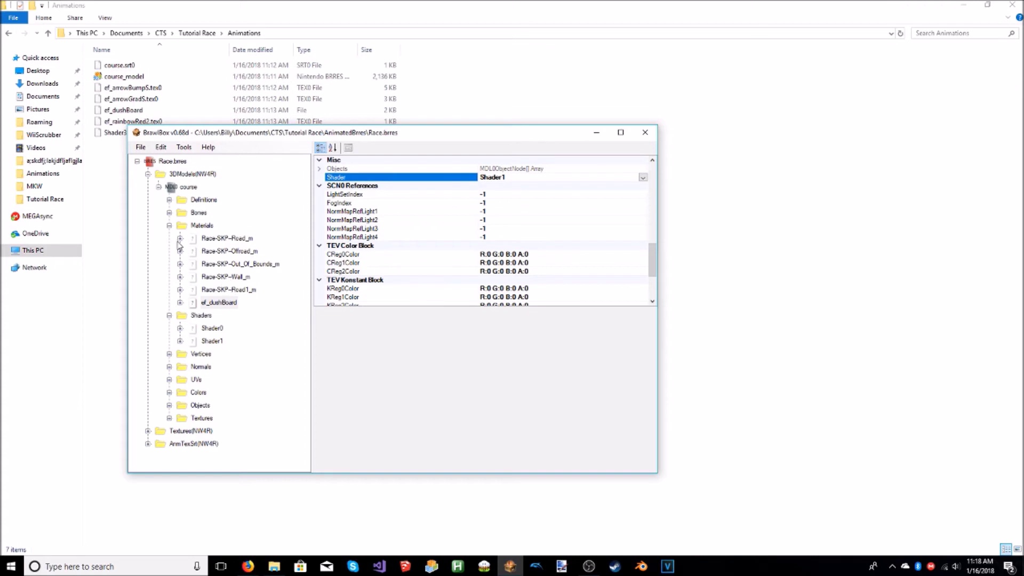
- Set the scale of the Race-SKP--Road texture reference in the Race-SKP--Road_m material to (1,1)
click(169, 315)
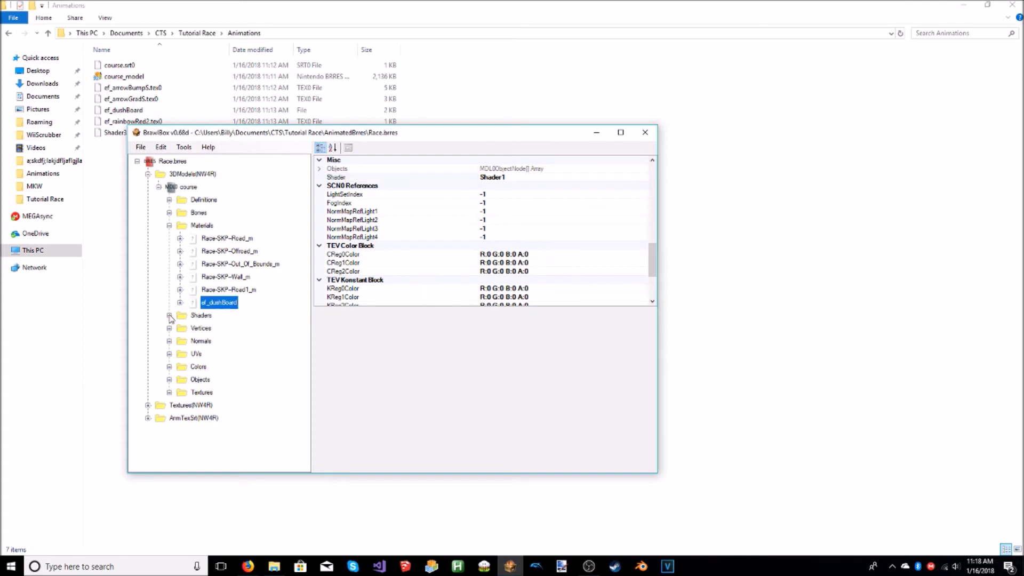
click(181, 239)
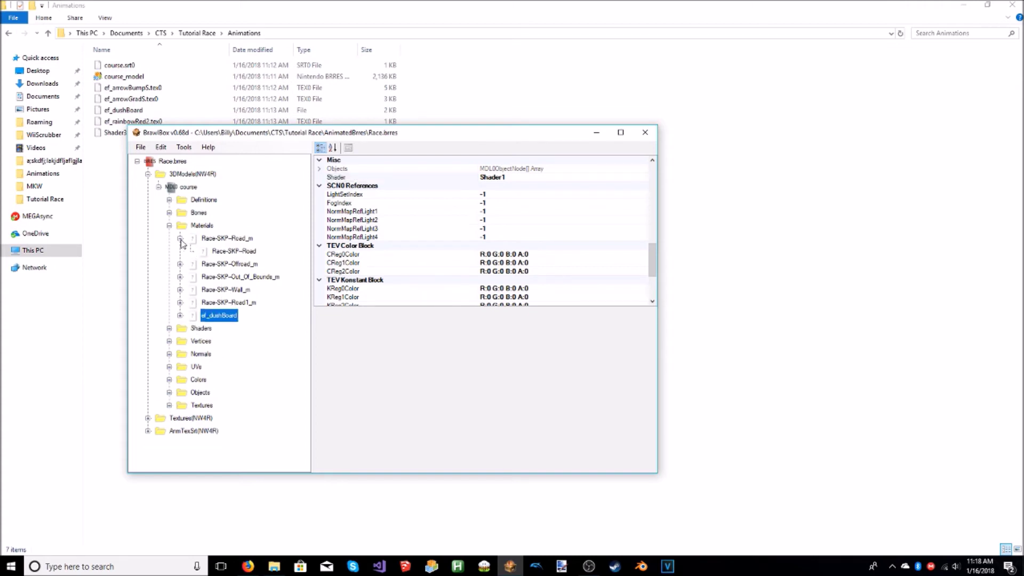
click(233, 252)
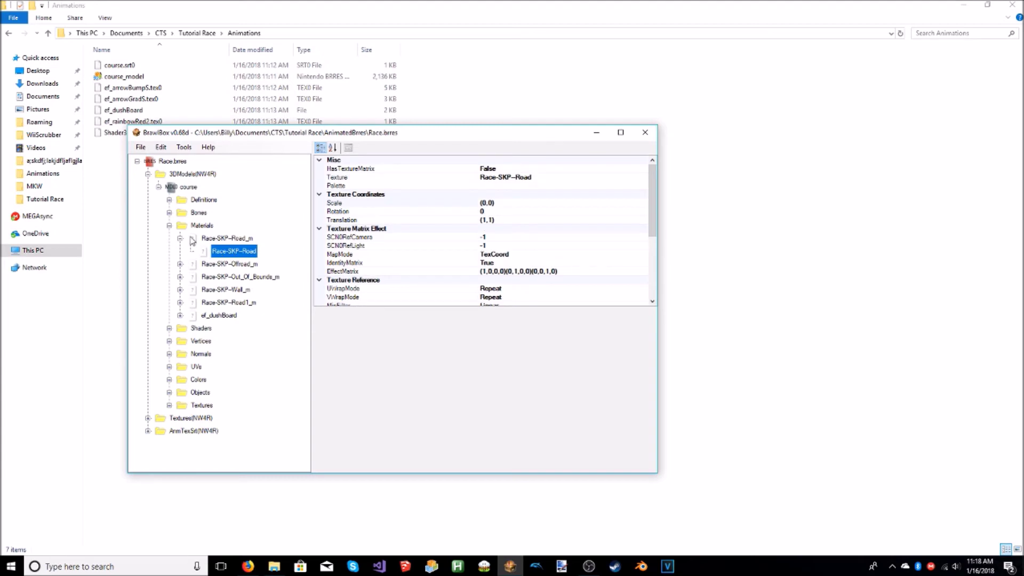
click(488, 203)
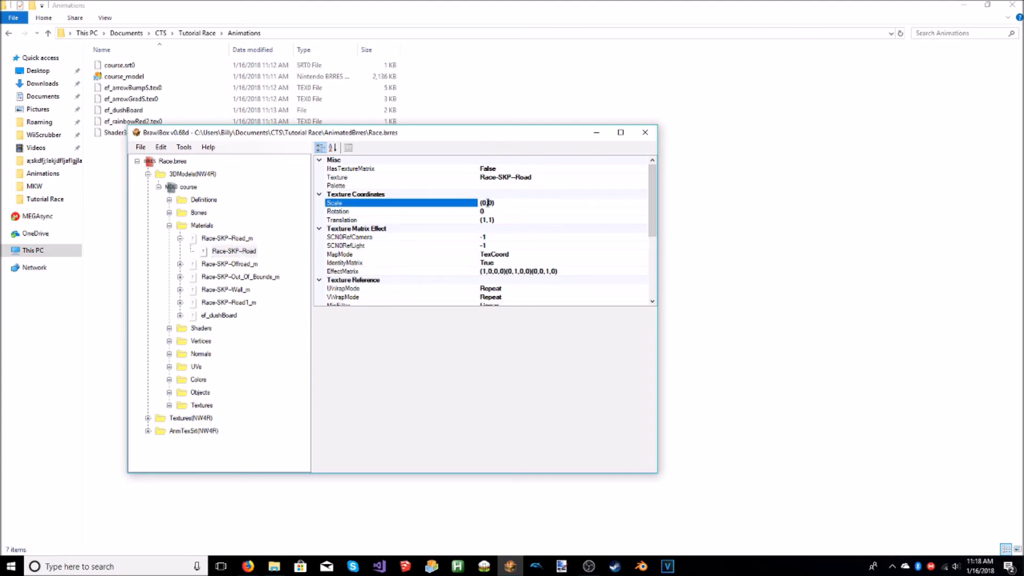
key(BackSpace)
text(1)
- Set the scale of the Race-SKP--Offroad texture reference in its material to (1,1)
click(180, 264)
click(243, 277)
click(509, 202)
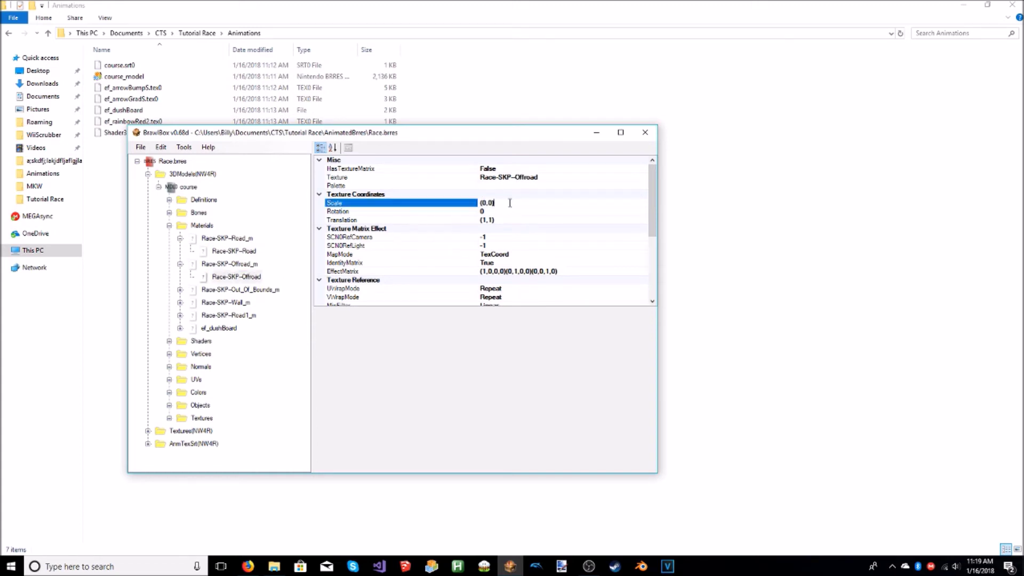
text(1,1)
key(Return)
- Set the scale of the Race-SKP--Out_Of_Bounds texture reference in its material to (1,1)
click(180, 289)
click(246, 302)
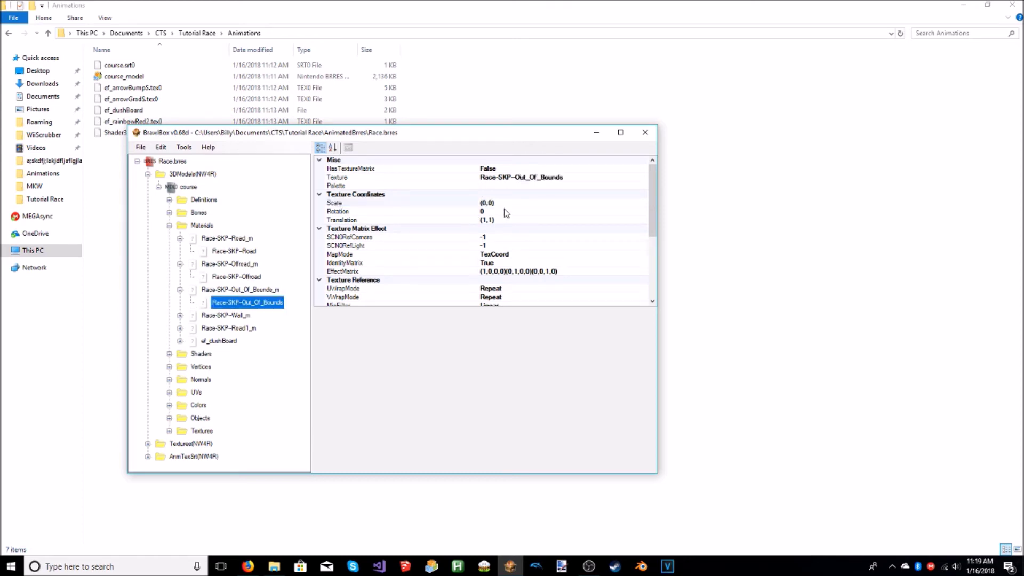
click(507, 203)
text(1,1)
key(Return)
- Set the scale of the Race-SKP--Wall texture reference in its material to (1,1)
click(180, 315)
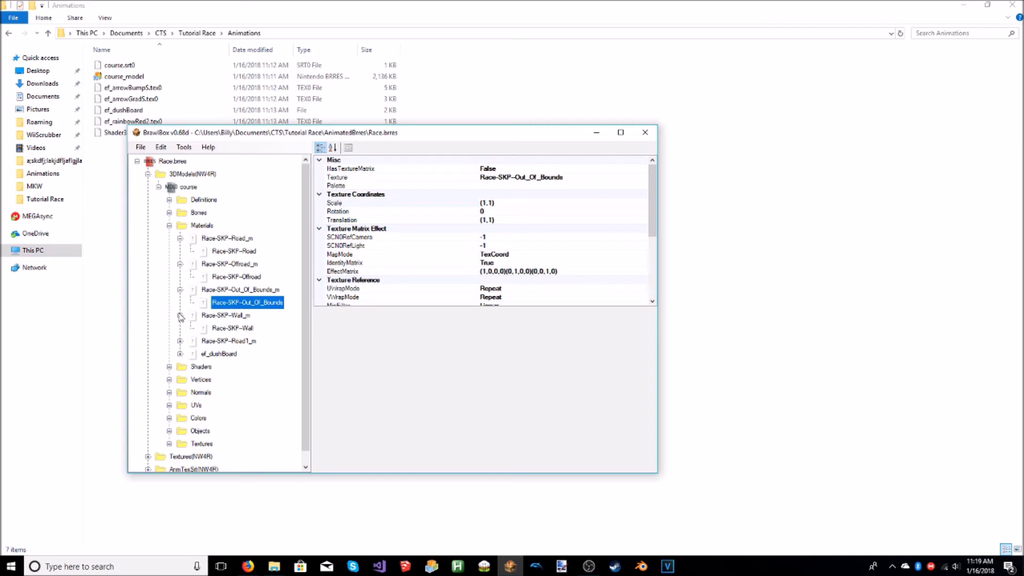
click(221, 329)
click(522, 202)
text(1,1)
- Set the scale of the Race-SKP--Road1 texture reference in its material to (1,1)
click(181, 341)
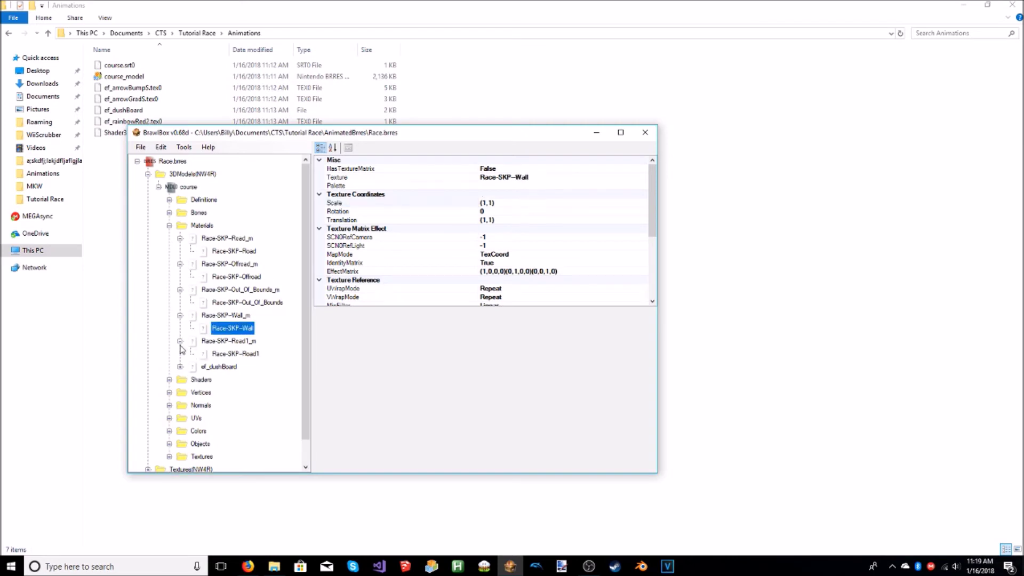
click(220, 354)
click(520, 203)
text(1,1)
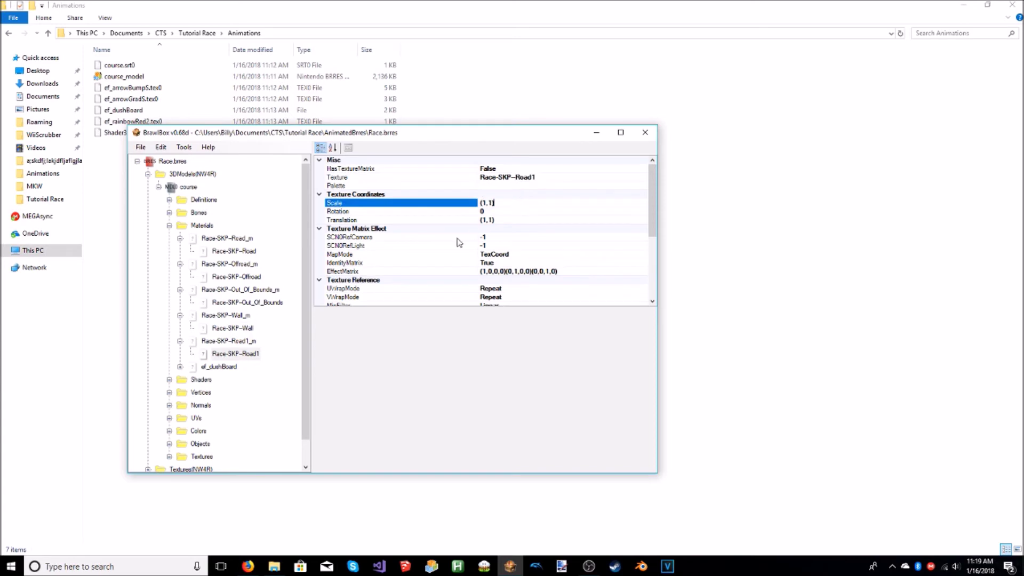
- Check the ef_rainbowRed2 texture reference of the ef_dushBoard material, then save Race.brres and close BrawlBox
click(181, 367)
click(230, 379)
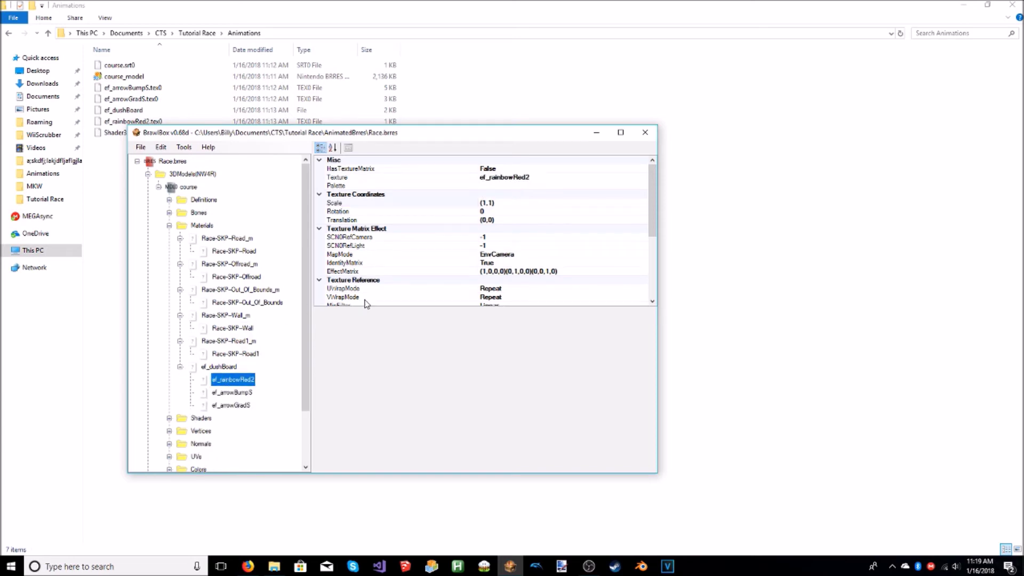
click(140, 147)
click(155, 184)
click(645, 132)
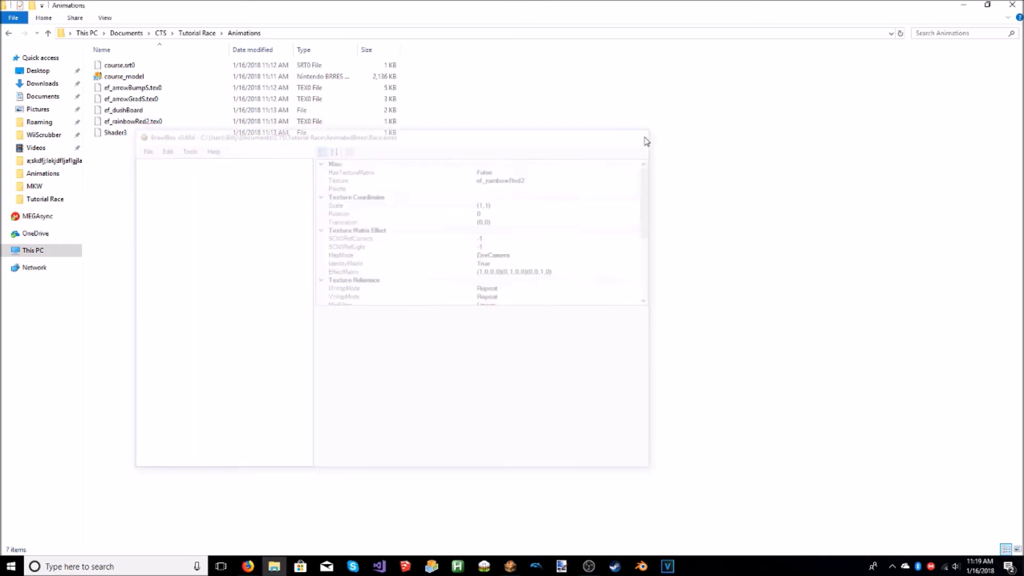
- Open kinoko_course from the Tutorial Race folder in SZS Explorer
click(196, 33)
click(134, 213)
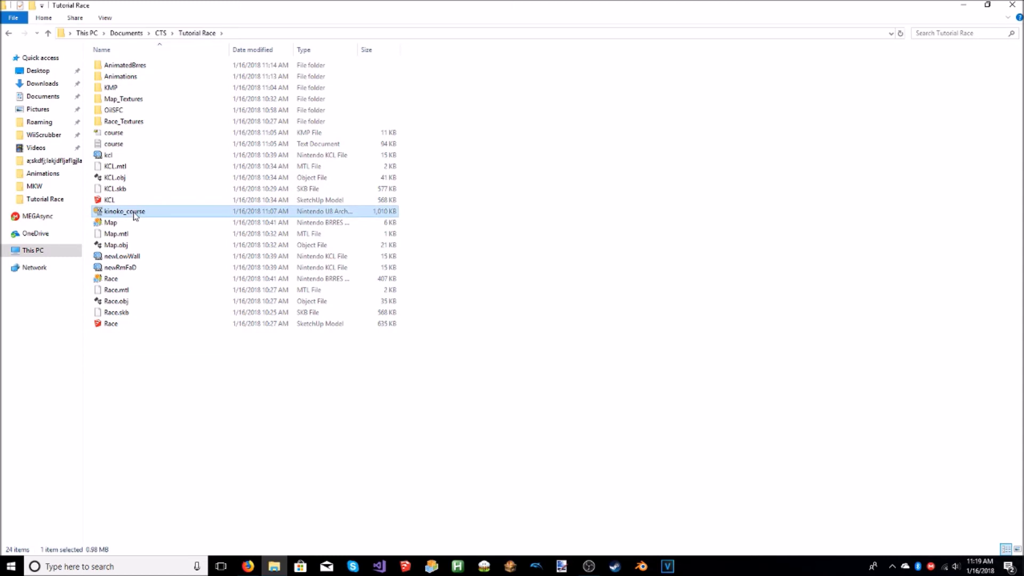
double_click(135, 212)
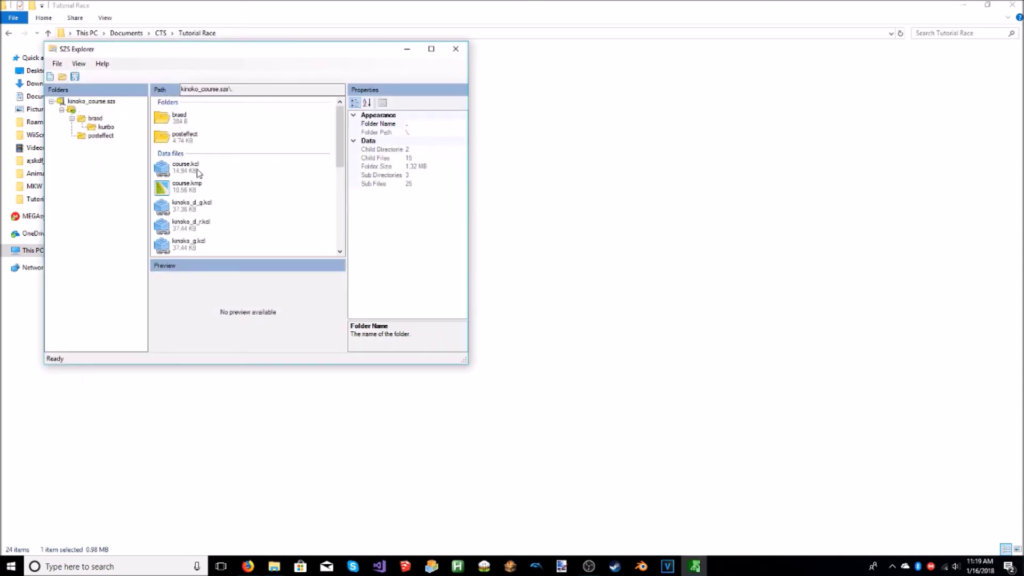
- Replace course_model.brres in the archive with Race from the AnimatedBrres folder, save the archive and close SZS Explorer
scroll(193, 167, down, 5)
click(197, 119)
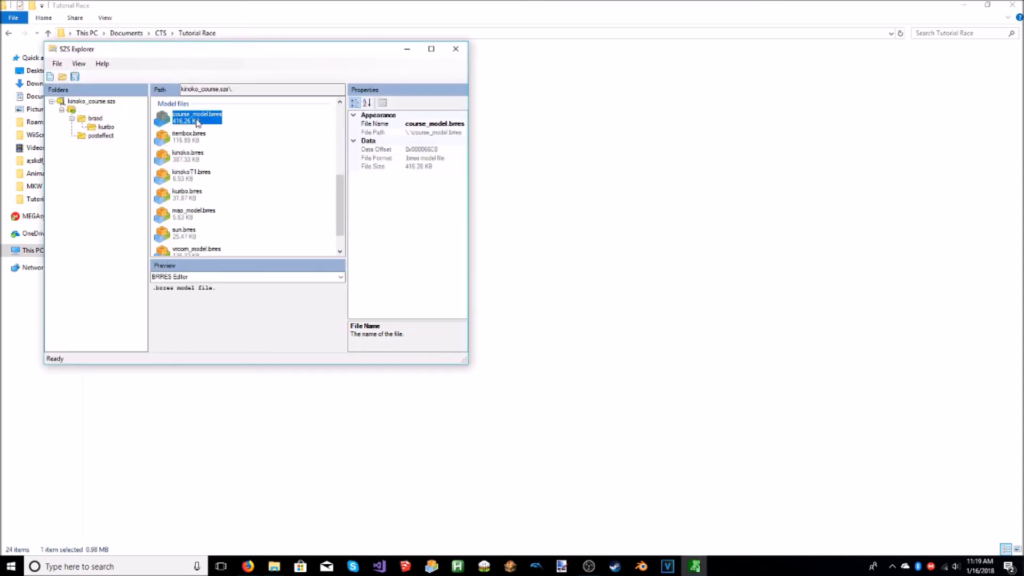
right_click(197, 120)
click(223, 175)
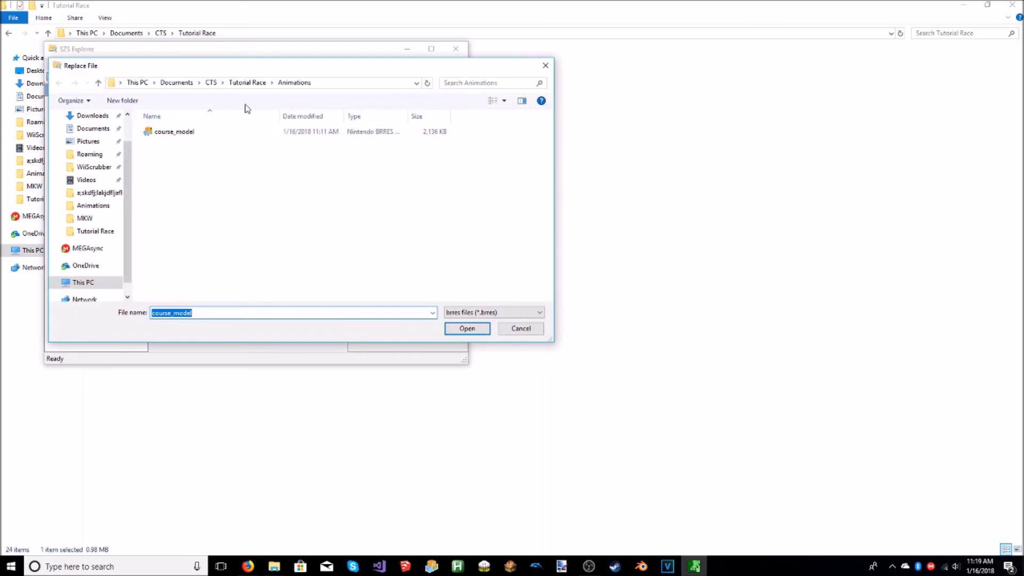
click(247, 82)
double_click(191, 133)
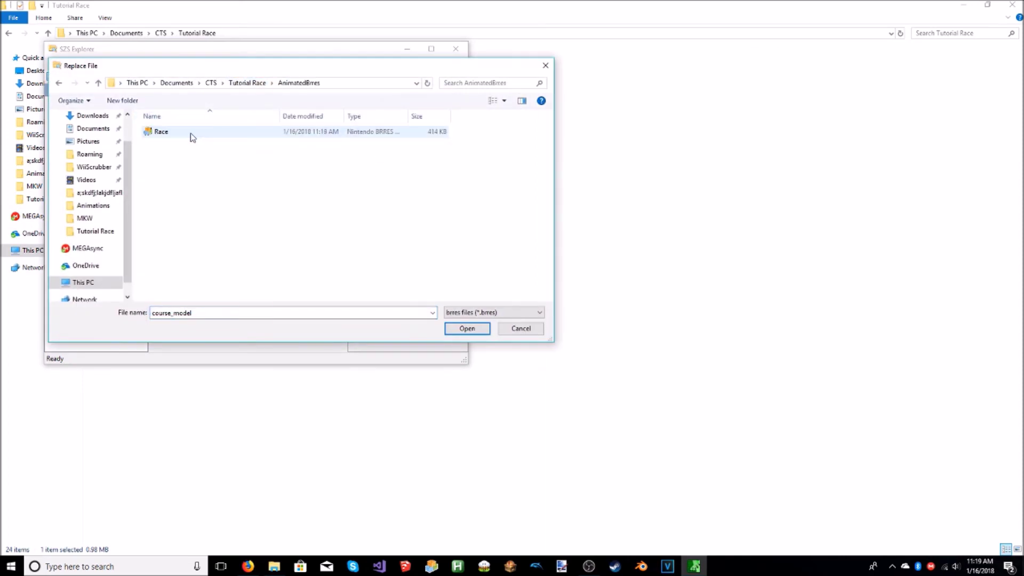
double_click(190, 133)
click(75, 77)
click(455, 48)
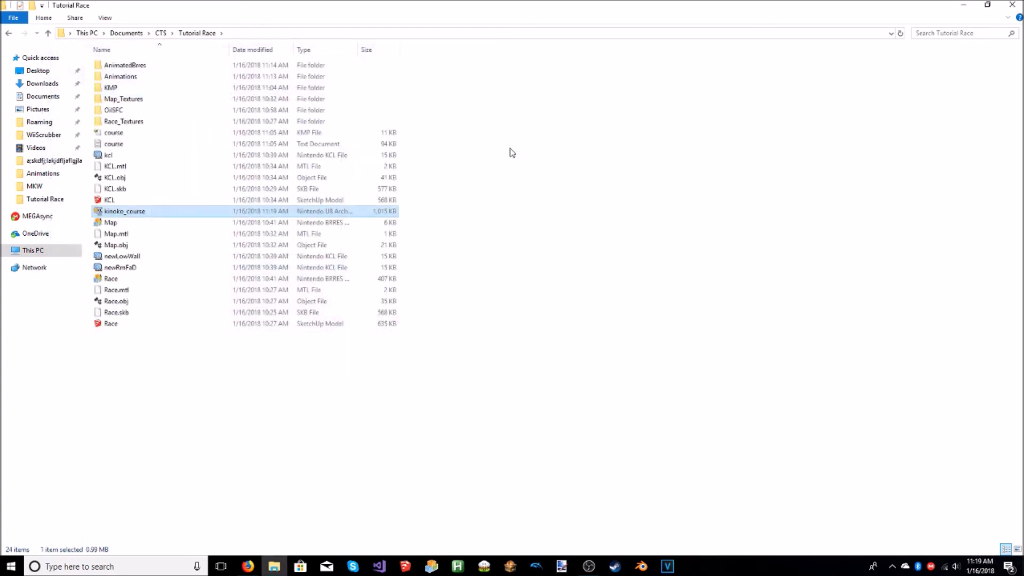
- Start WiiScrubber from its folder and load the MKW disc image from the ISO folder's MKW subfolder
click(45, 134)
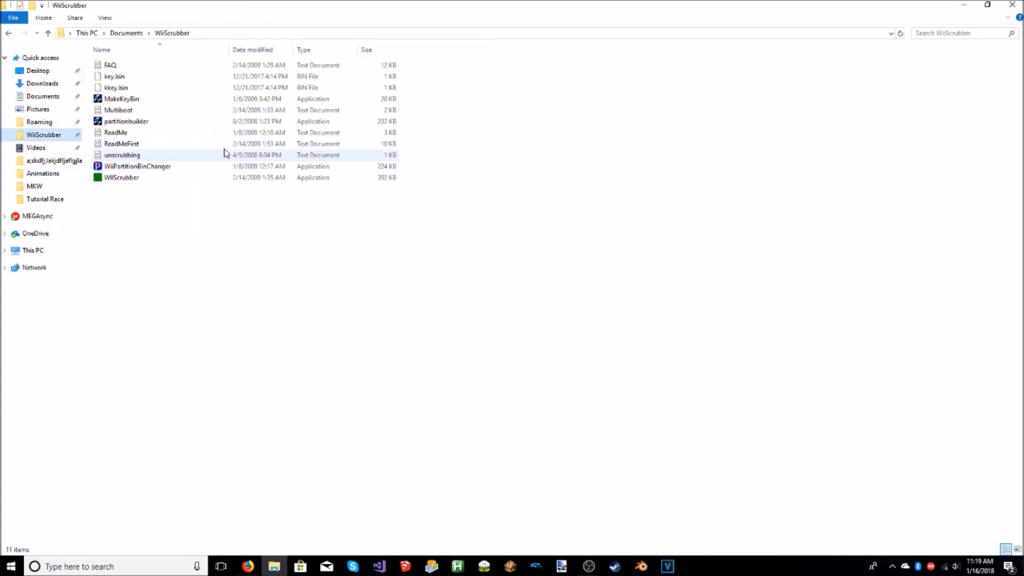
double_click(147, 180)
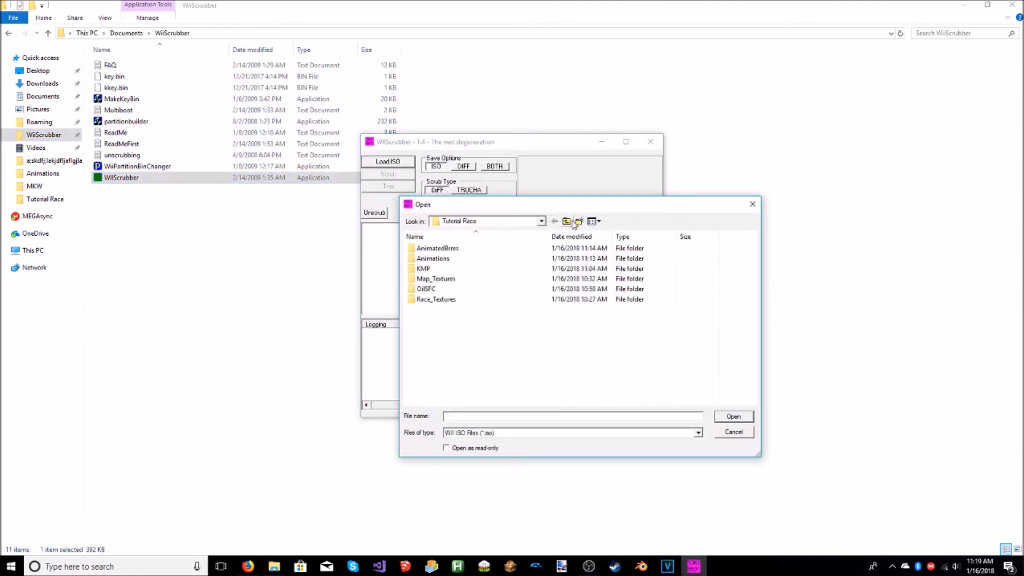
click(568, 221)
click(567, 220)
double_click(435, 321)
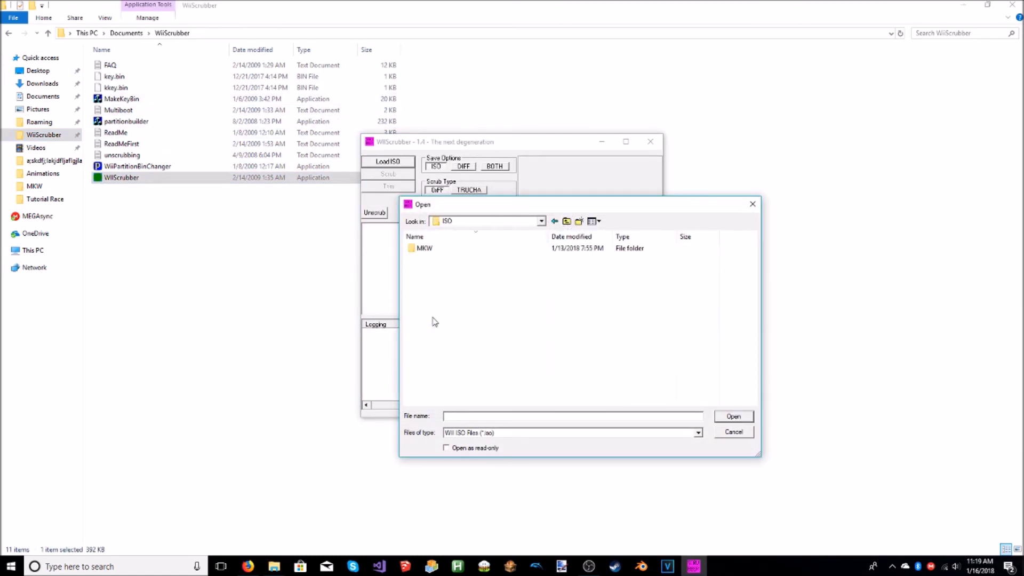
double_click(447, 253)
double_click(448, 260)
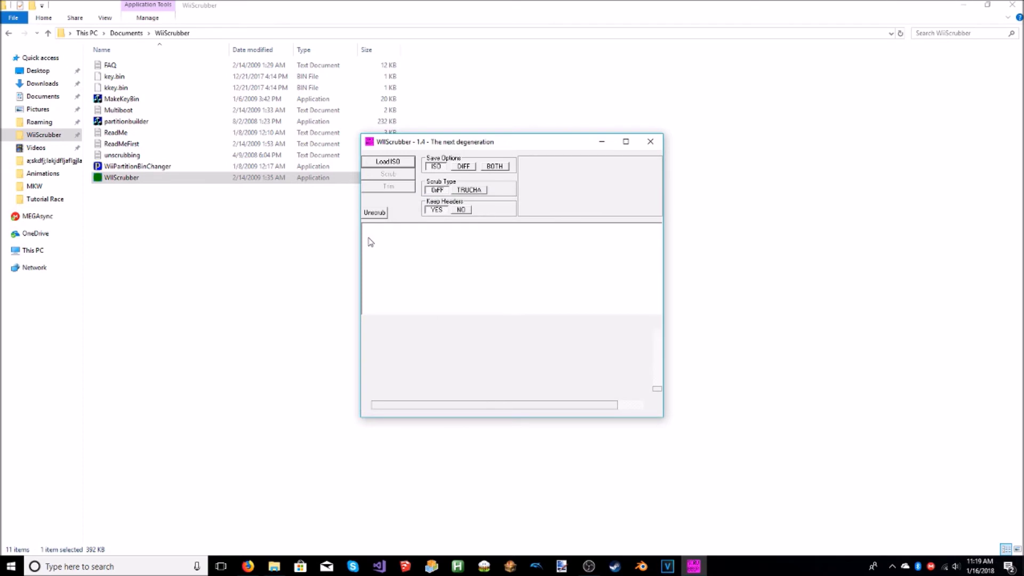
- Replace the kinoko_course file under the disc's Race folder with kinoko_course from the CTS Tutorial Race folder
scroll(376, 301, down, 5)
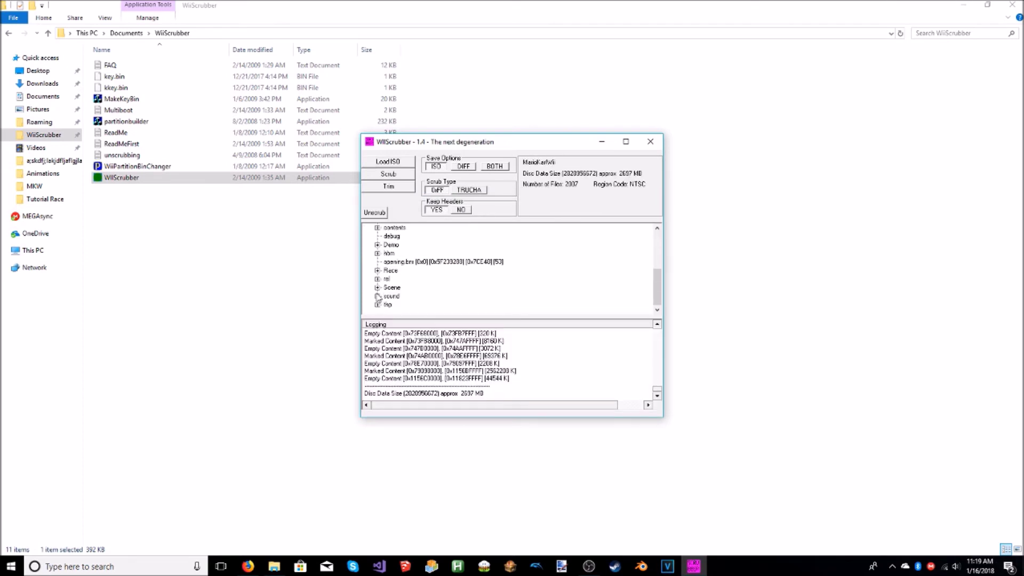
click(377, 272)
click(387, 288)
scroll(408, 278, down, 3)
click(438, 288)
right_click(438, 288)
click(472, 308)
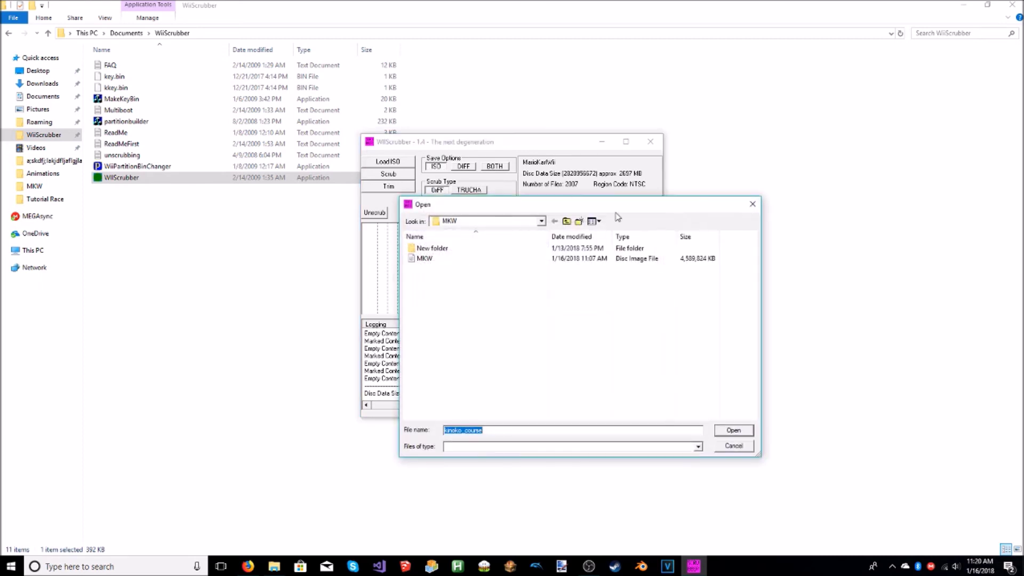
click(566, 221)
click(566, 221)
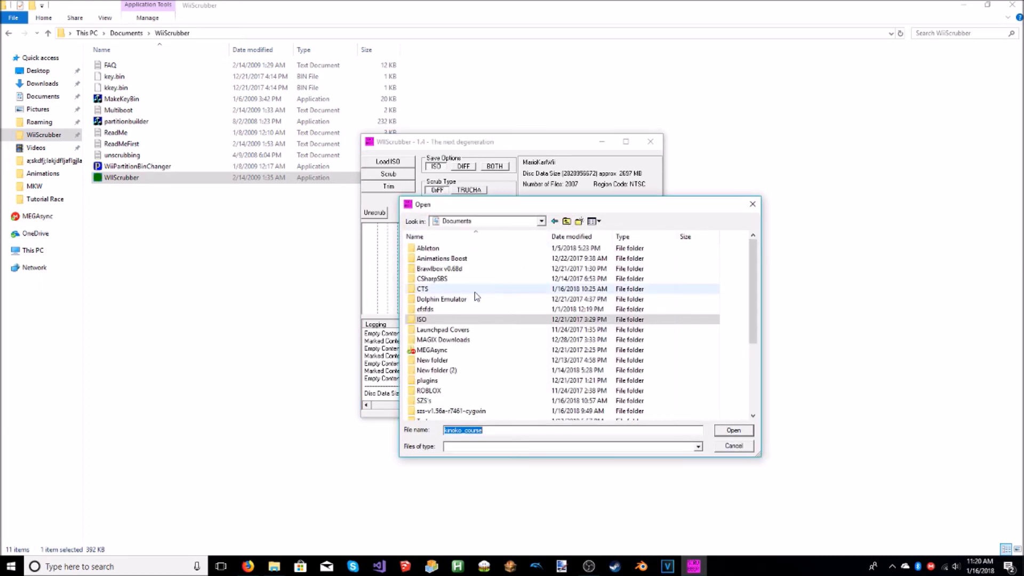
double_click(453, 290)
double_click(442, 269)
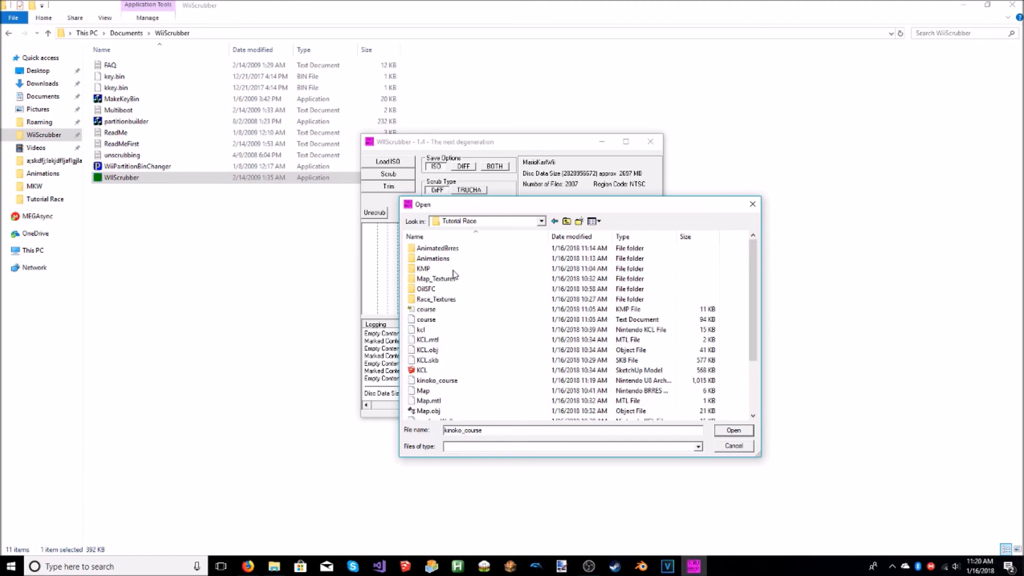
double_click(437, 380)
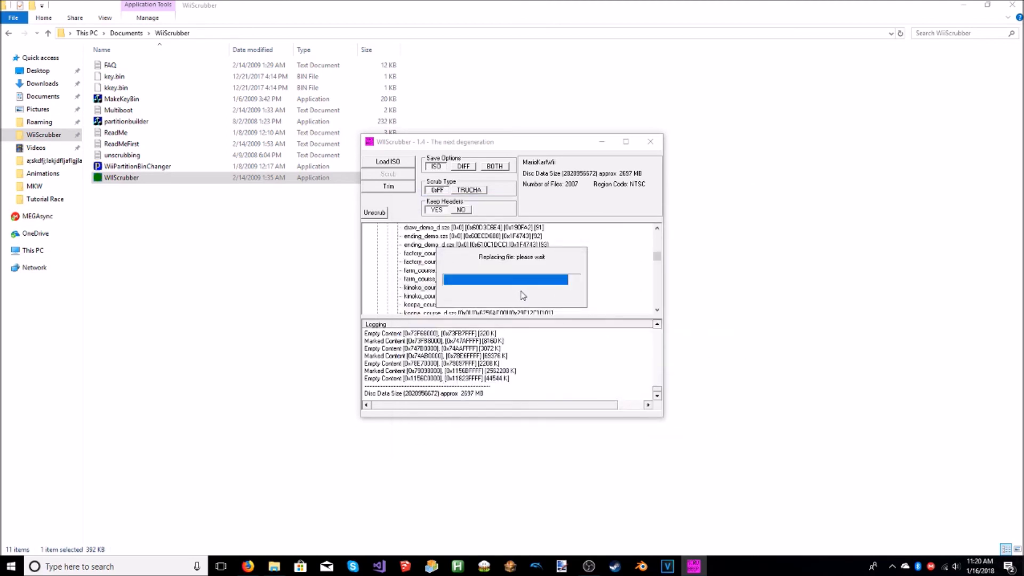
click(557, 305)
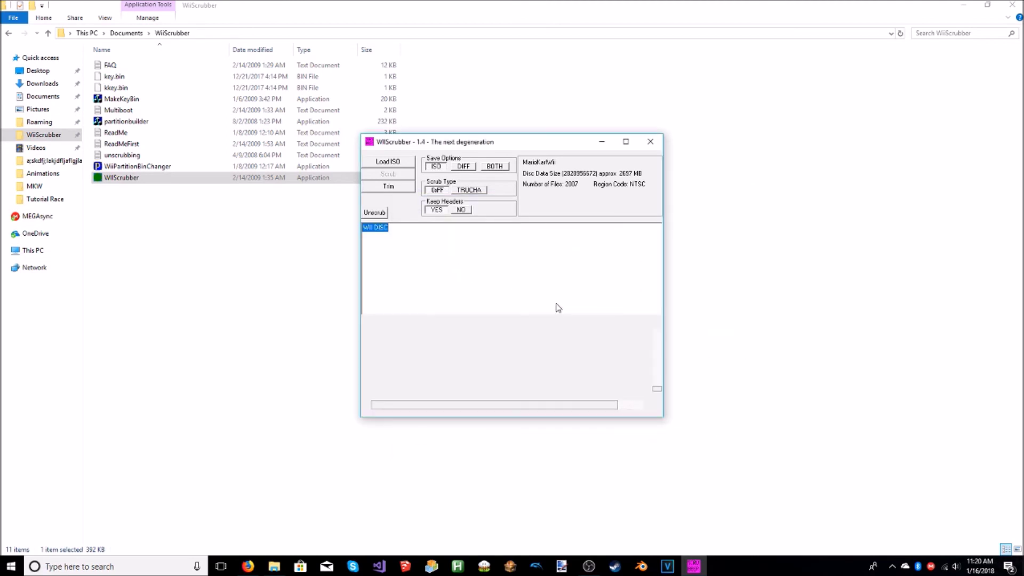
- Exit WiiScrubber and confirm the exit
click(650, 141)
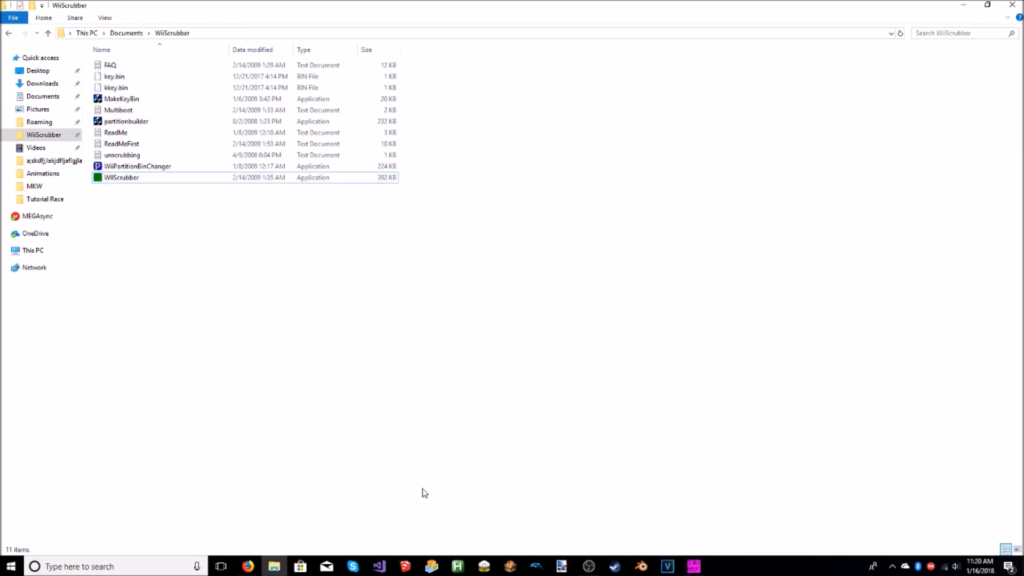
click(693, 565)
click(650, 141)
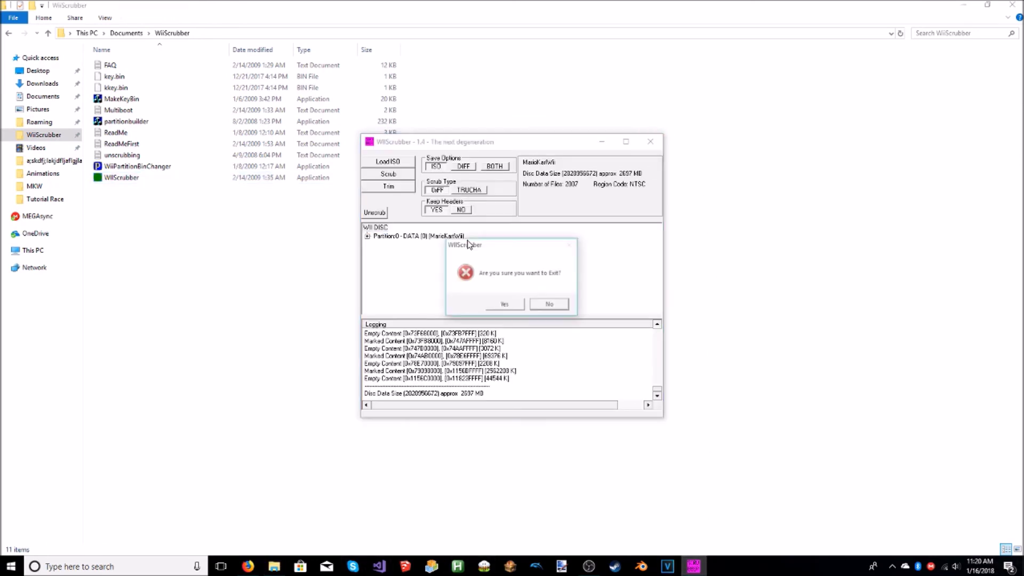
click(507, 306)
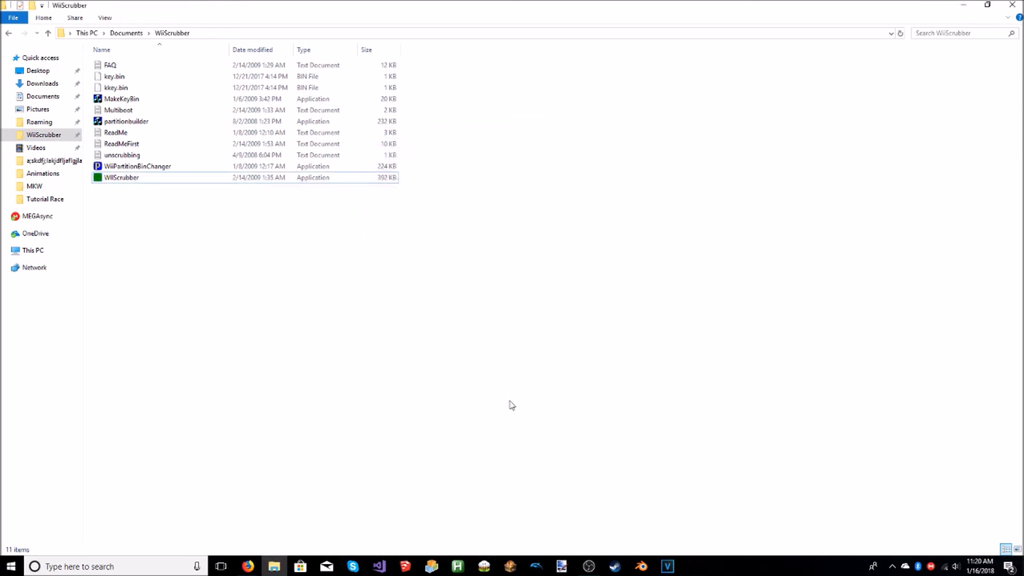
- Start the Dolphin emulator and set its frame skipping to 1
click(536, 565)
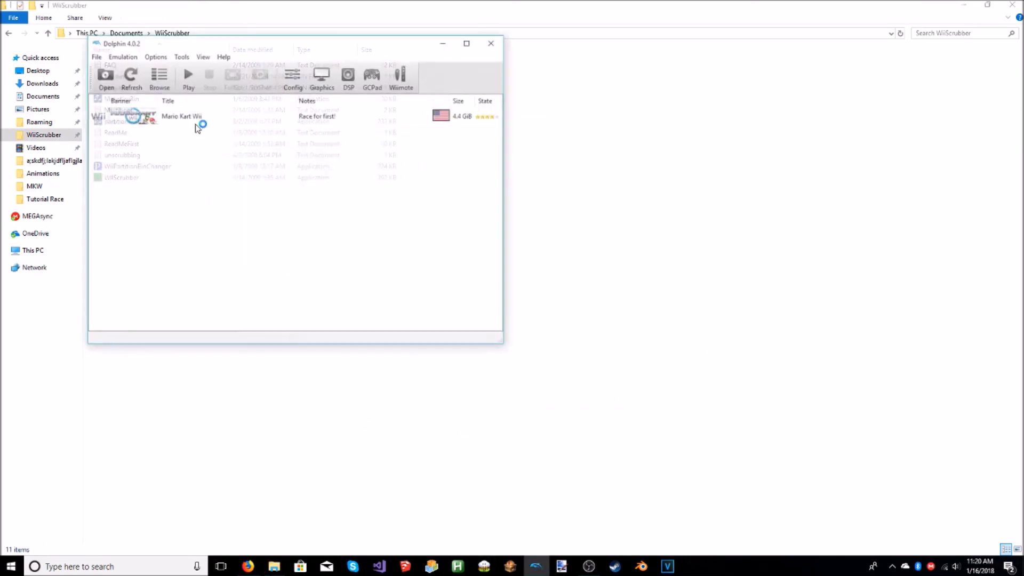
click(122, 55)
mouse_move(165, 221)
click(270, 225)
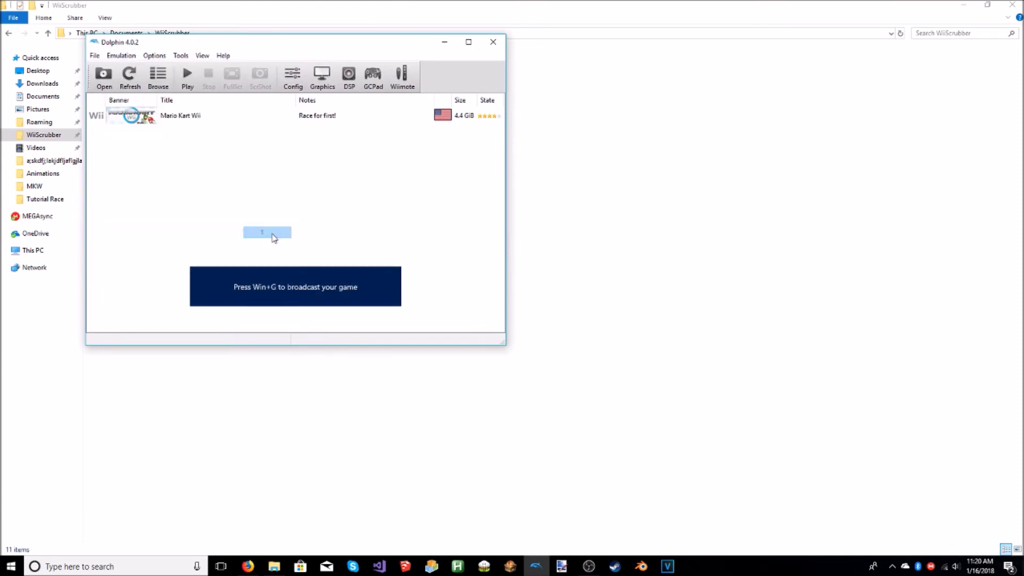
- Boot Mario Kart Wii in the emulator, choose a license and enter the single-player VS mode
double_click(167, 121)
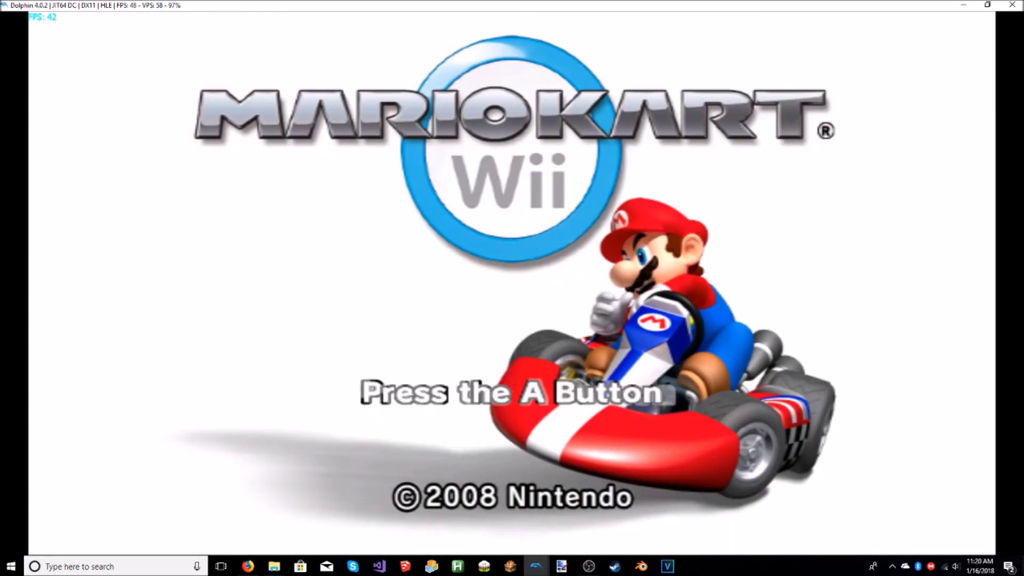
click(474, 69)
click(341, 217)
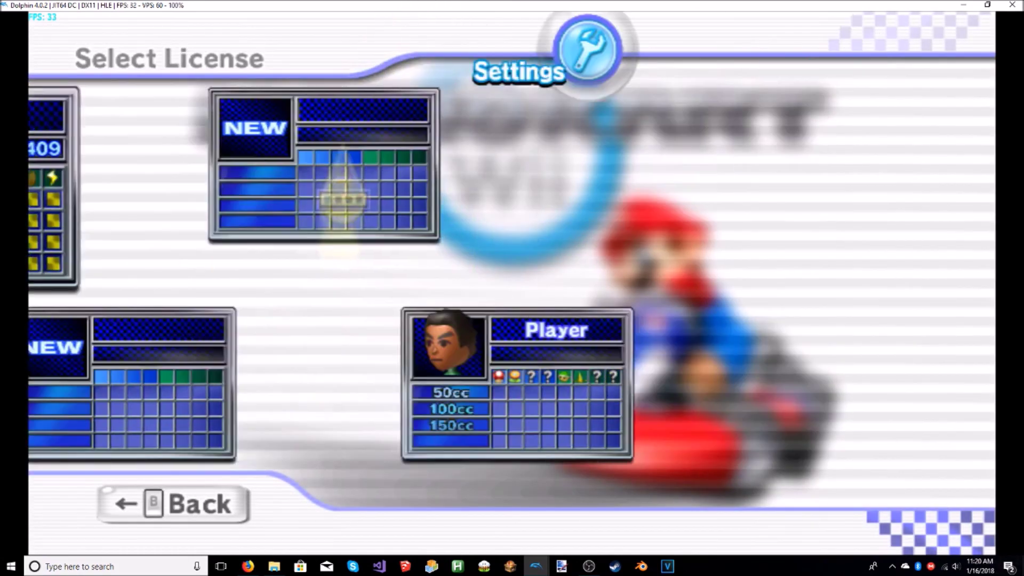
click(323, 262)
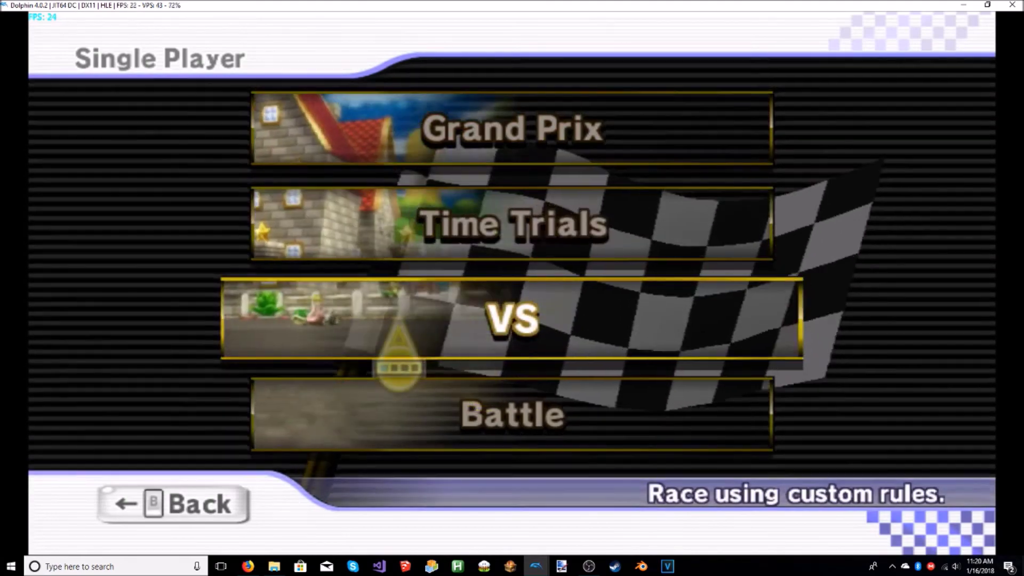
click(397, 322)
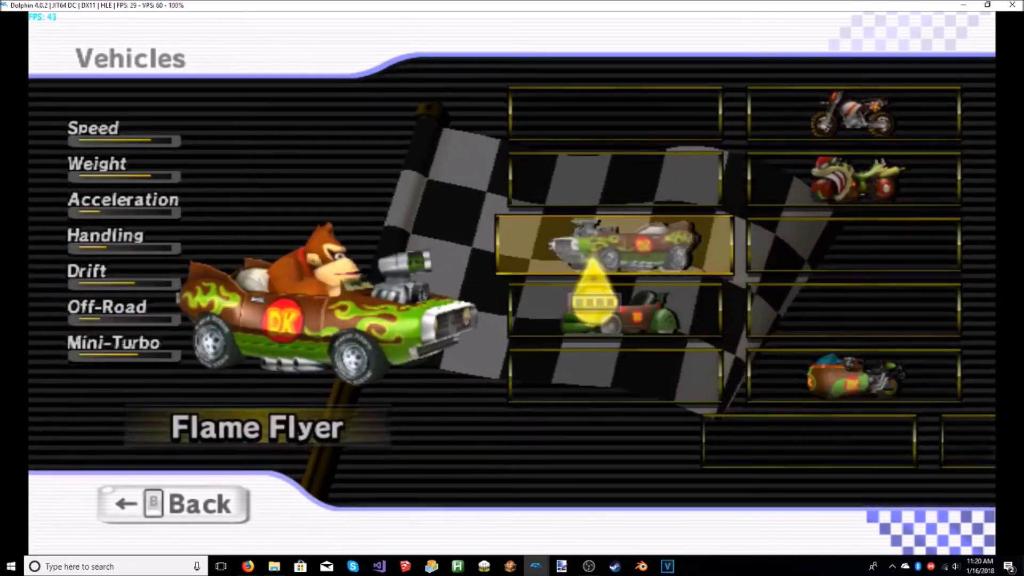
- Return from Donkey Kong's vehicles to the characters and choose Funky Kong on the Flame Runner with Manual drift
right_click(701, 395)
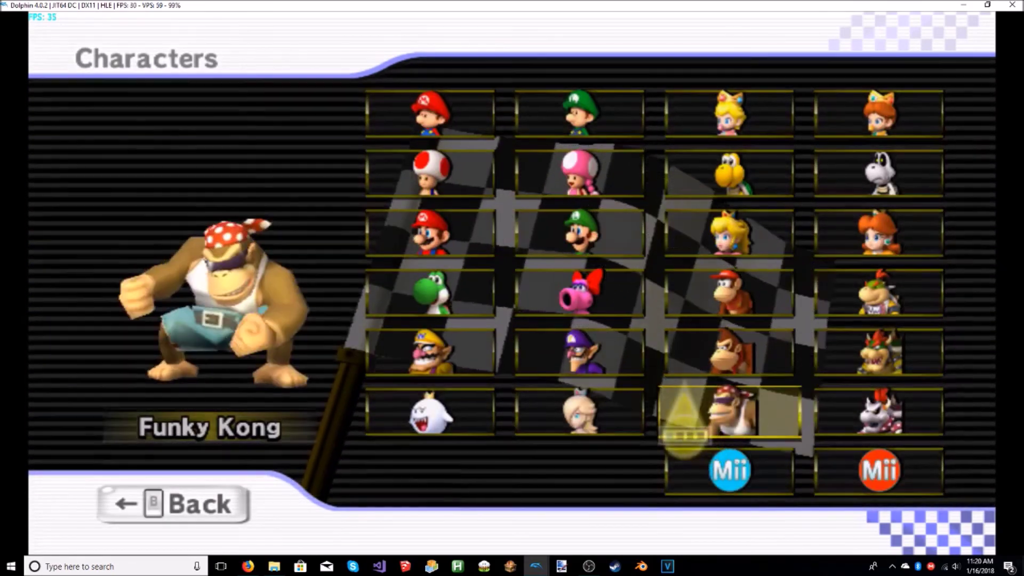
key(Return)
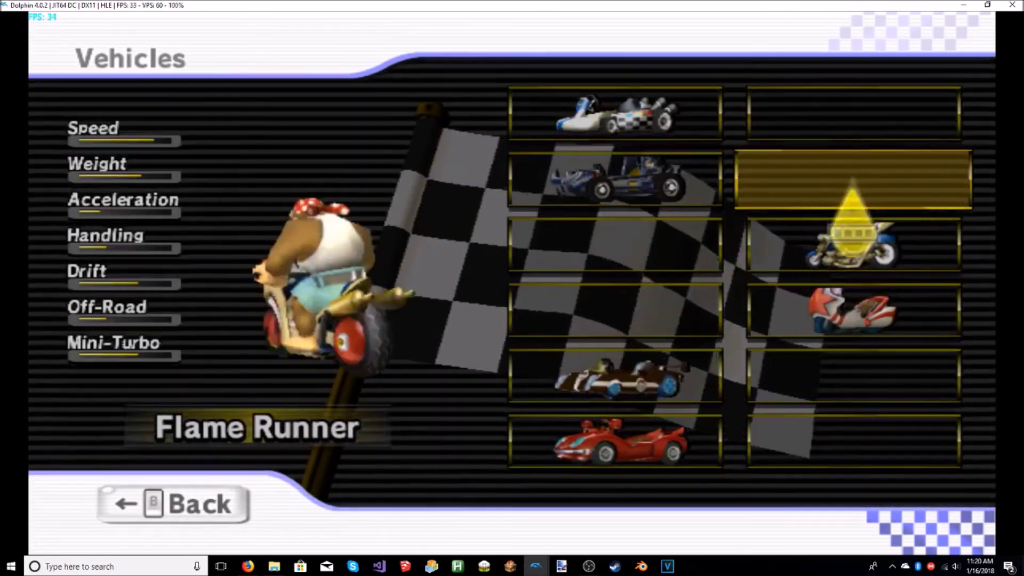
key(Return)
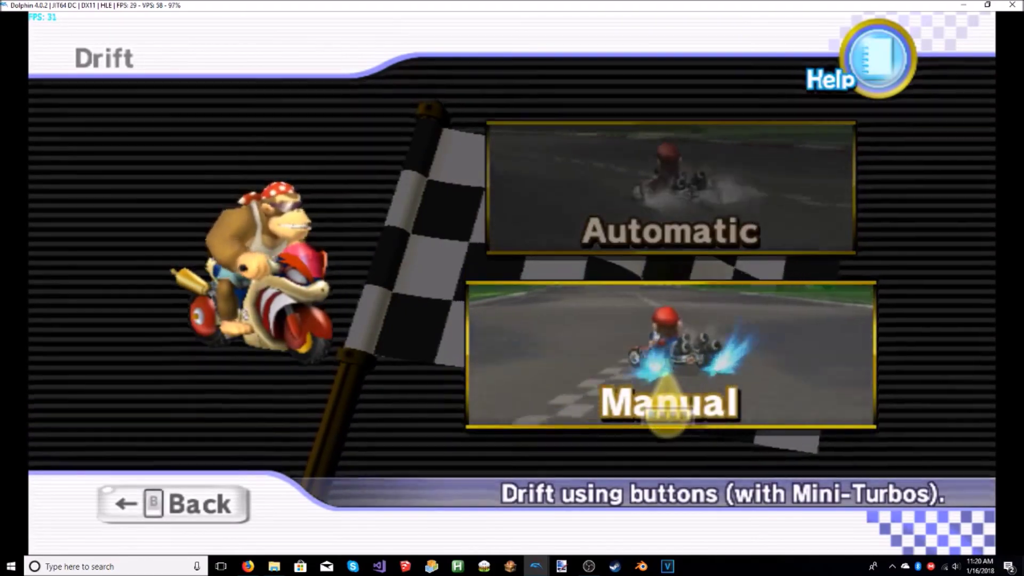
key(Return)
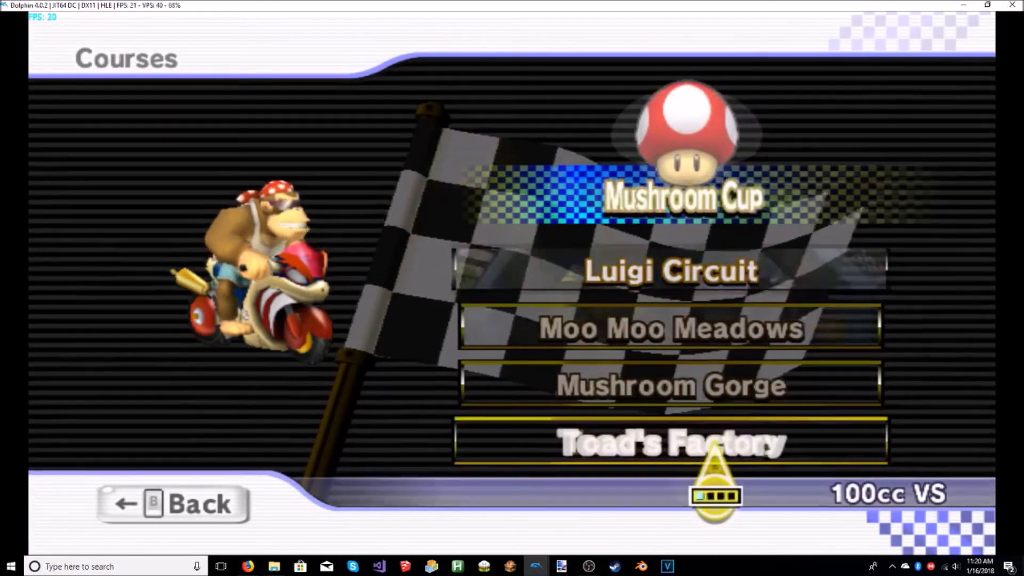
- Race the replaced Mushroom Gorge course in the Mushroom Cup into lap 3 to test the track, and stop the emulation
key(Return)
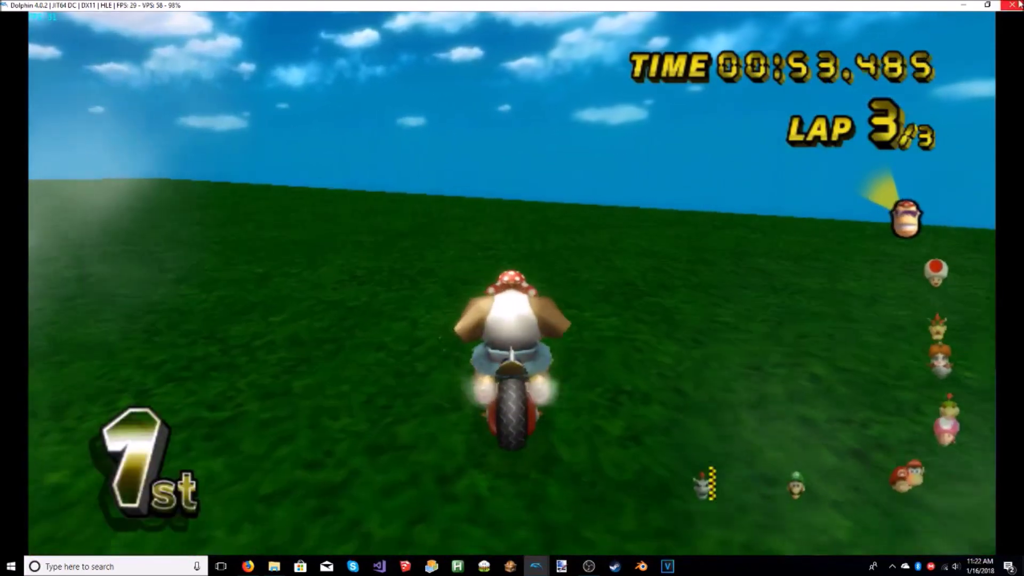
key(Escape)
click(526, 318)
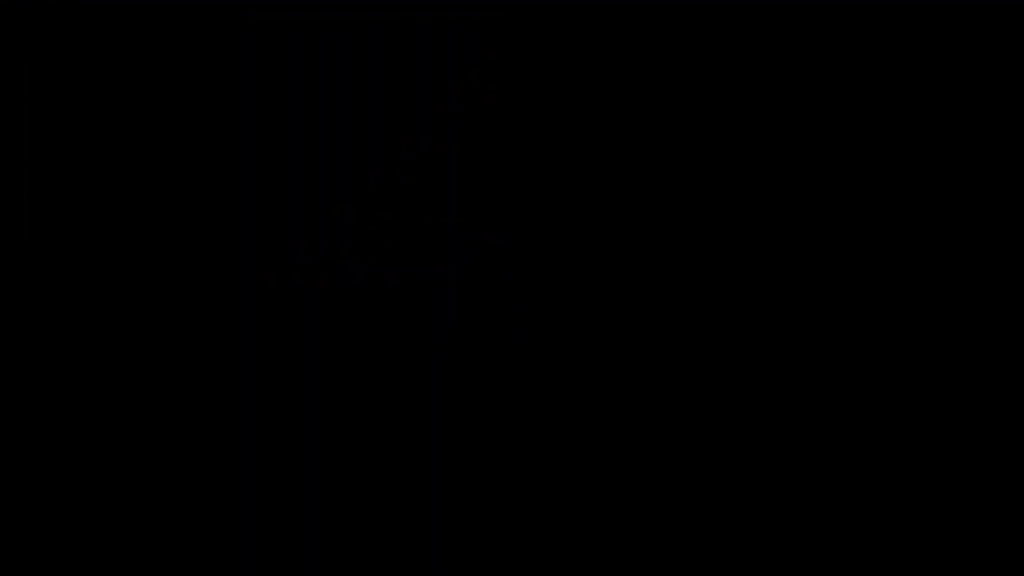